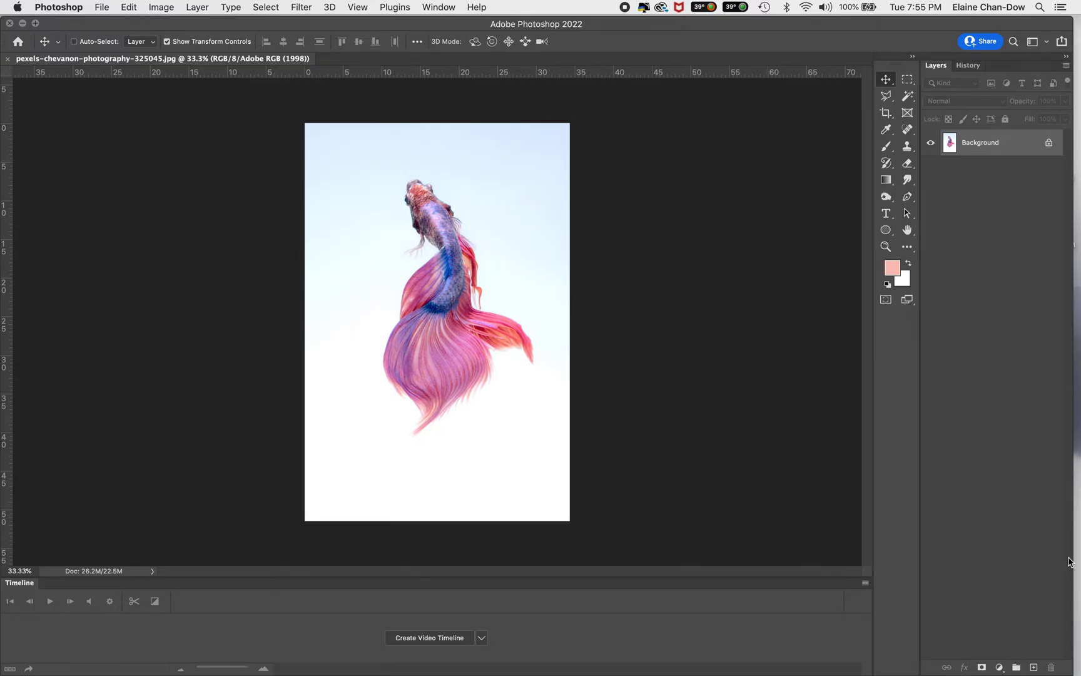
Step: Compare the photo with Proof Colors off and on, then bring up the Custom proof condition settings
{"action": "left_click", "coordinate": [357, 8]}
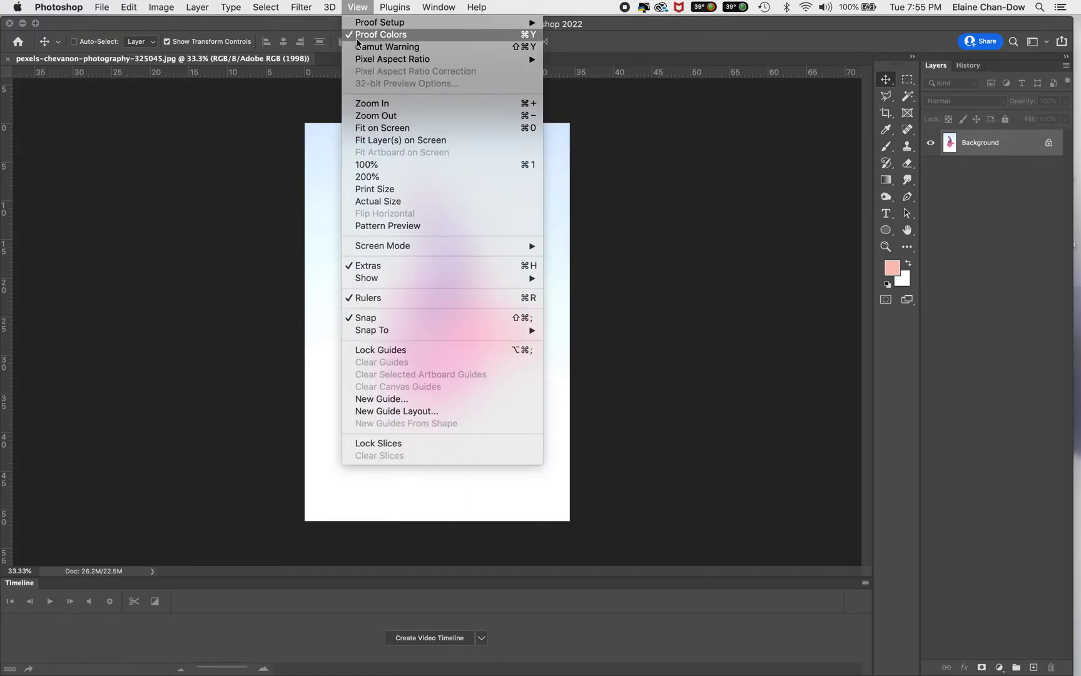
{"action": "left_click", "coordinate": [392, 36]}
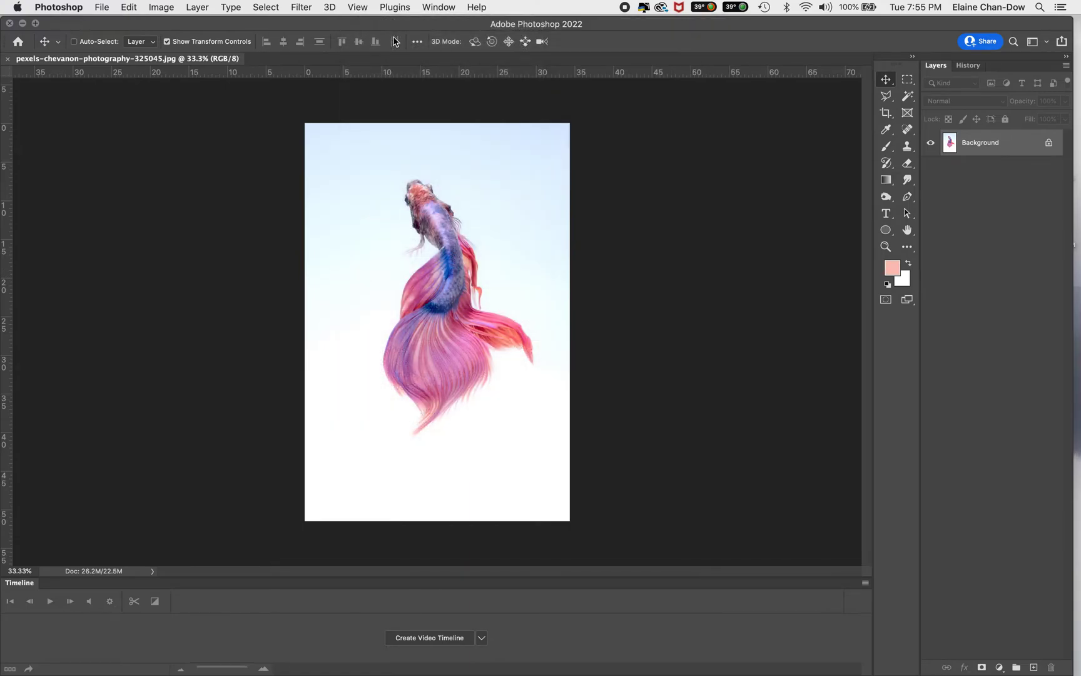
{"action": "left_click", "coordinate": [357, 7]}
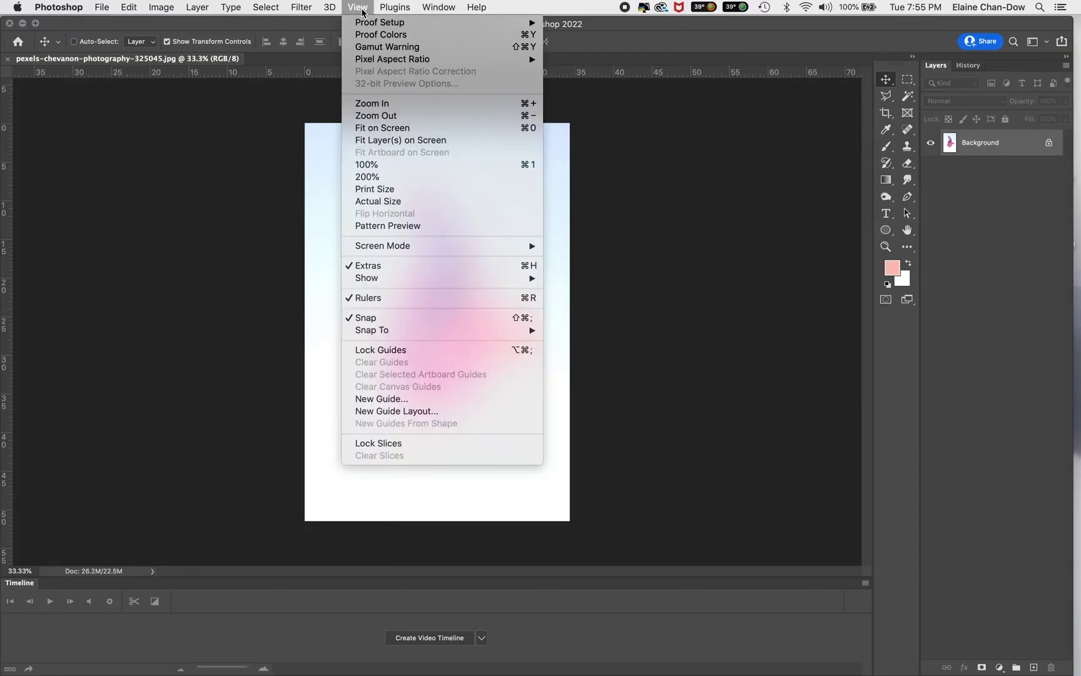
{"action": "left_click", "coordinate": [368, 34]}
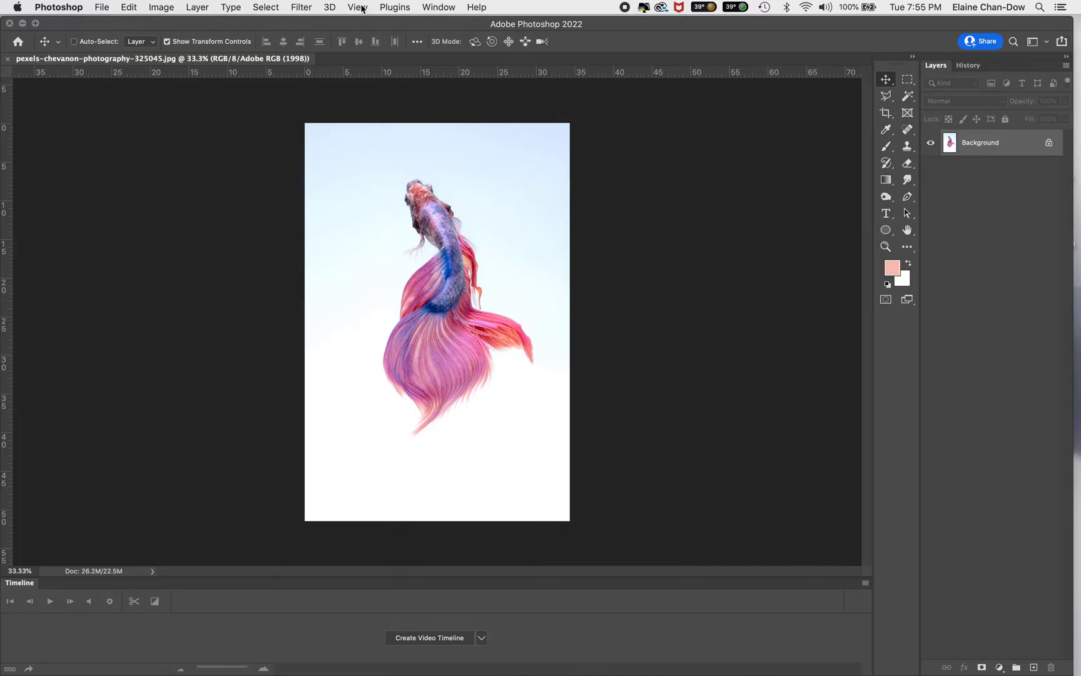
{"action": "left_click", "coordinate": [359, 7]}
{"action": "mouse_move", "coordinate": [379, 22]}
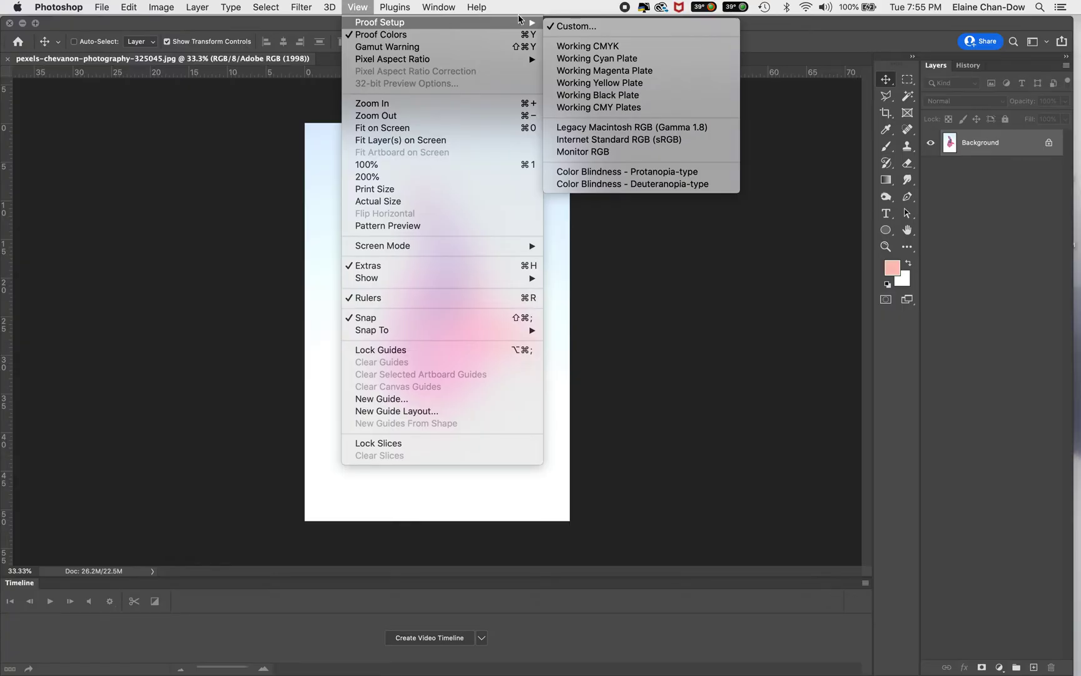
{"action": "left_click", "coordinate": [581, 26]}
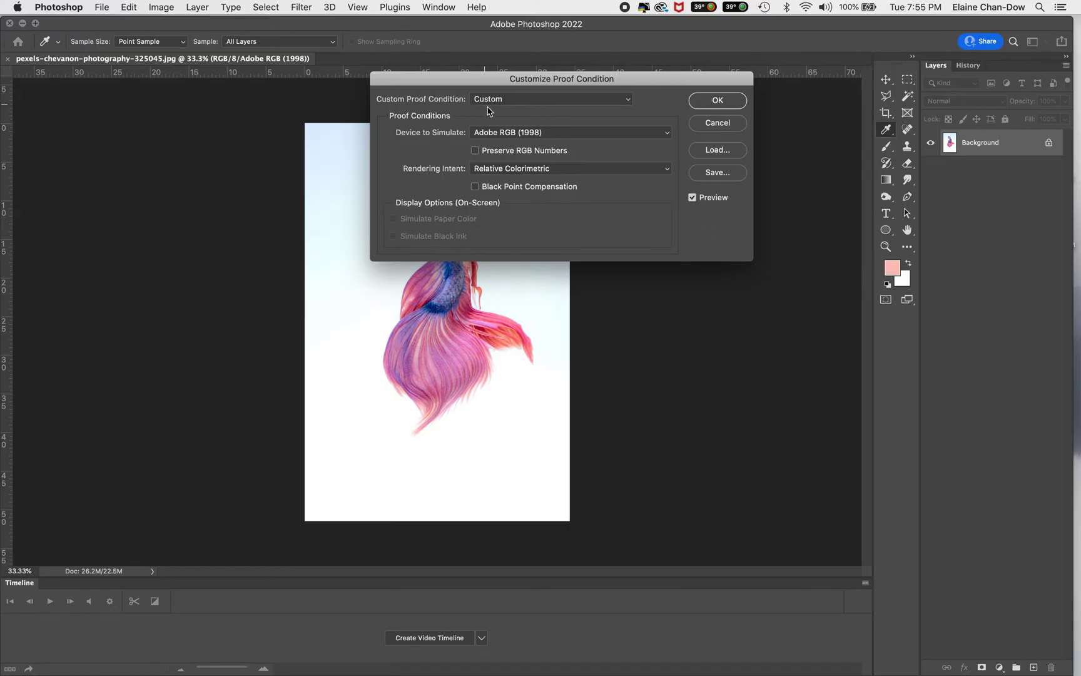
Step: Set Device to Simulate to the EPSON_P600_ Metallic_Photo_Glossy_PK_v3.icm profile
{"action": "left_click", "coordinate": [517, 134]}
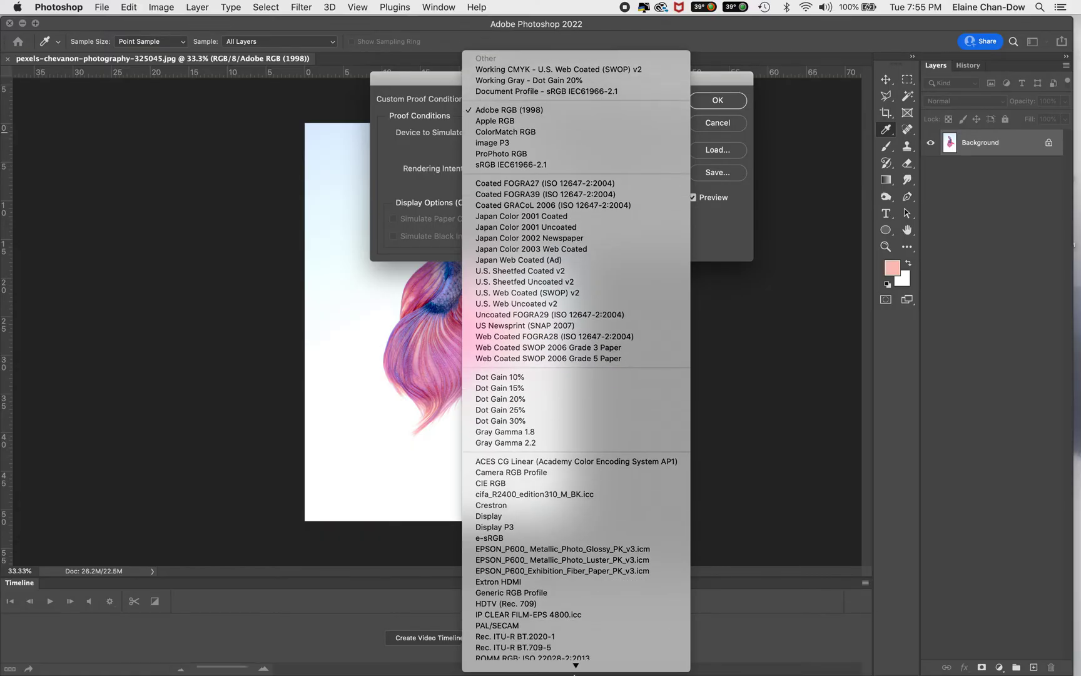
{"action": "scroll", "coordinate": [583, 507], "scroll_direction": "down", "scroll_amount": 5}
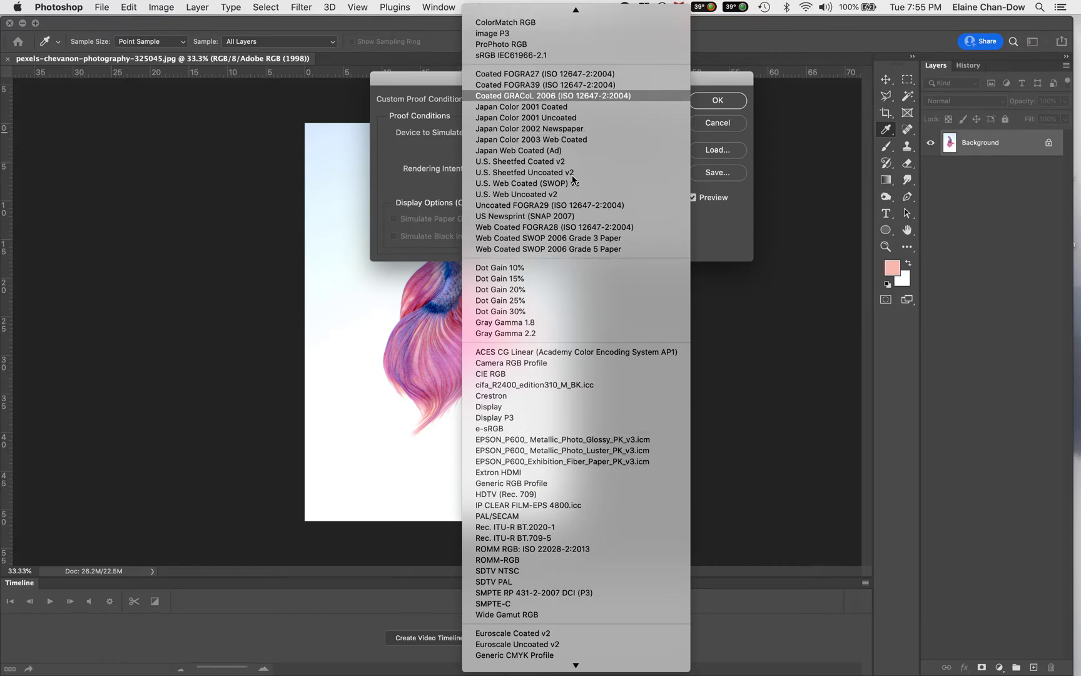
{"action": "scroll", "coordinate": [583, 94], "scroll_direction": "up", "scroll_amount": 3}
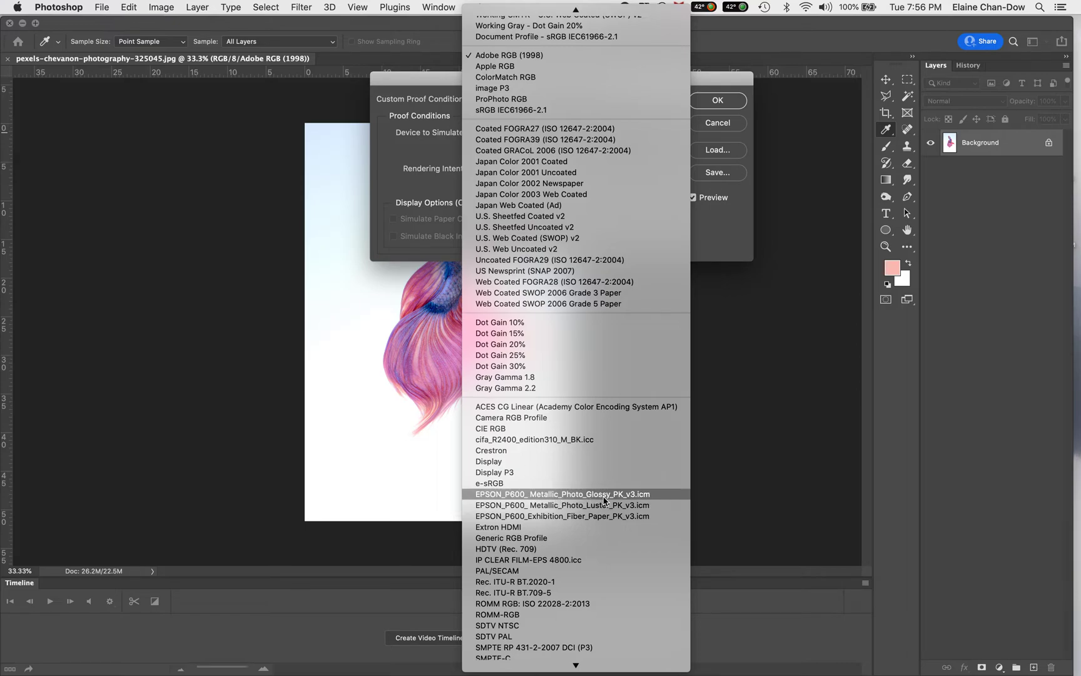
{"action": "left_click", "coordinate": [521, 494]}
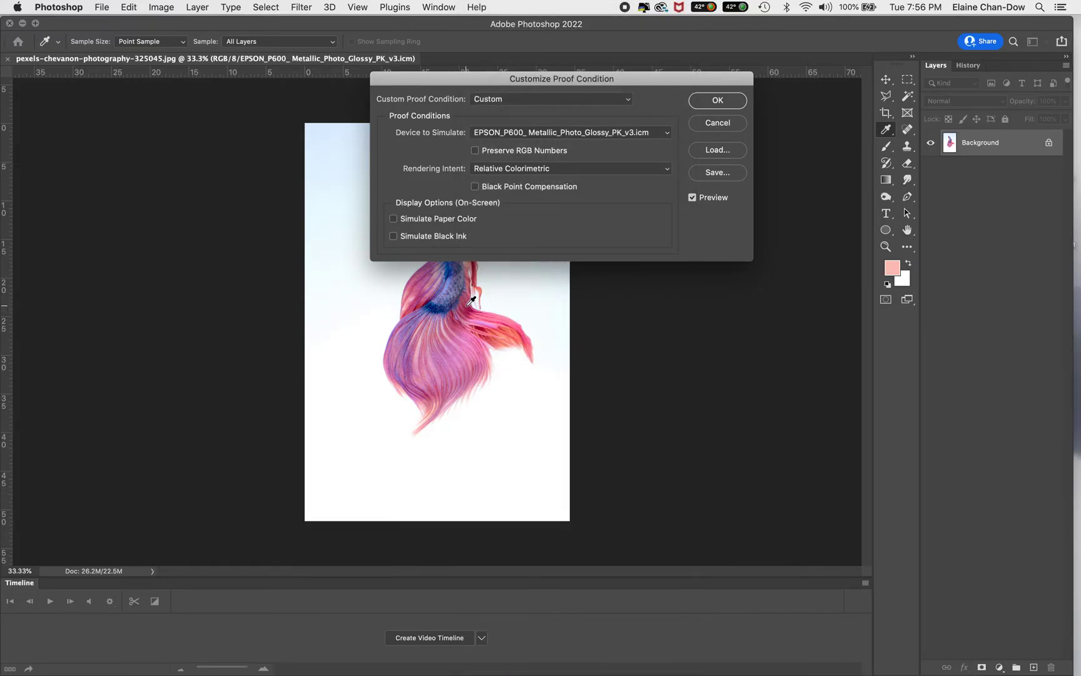
Step: Keep Relative Colorimetric, enable Black Point Compensation and Simulate Paper Color, and apply the proof condition
{"action": "left_click", "coordinate": [494, 169]}
{"action": "left_click", "coordinate": [494, 174]}
{"action": "left_click", "coordinate": [476, 188]}
{"action": "left_click", "coordinate": [393, 219]}
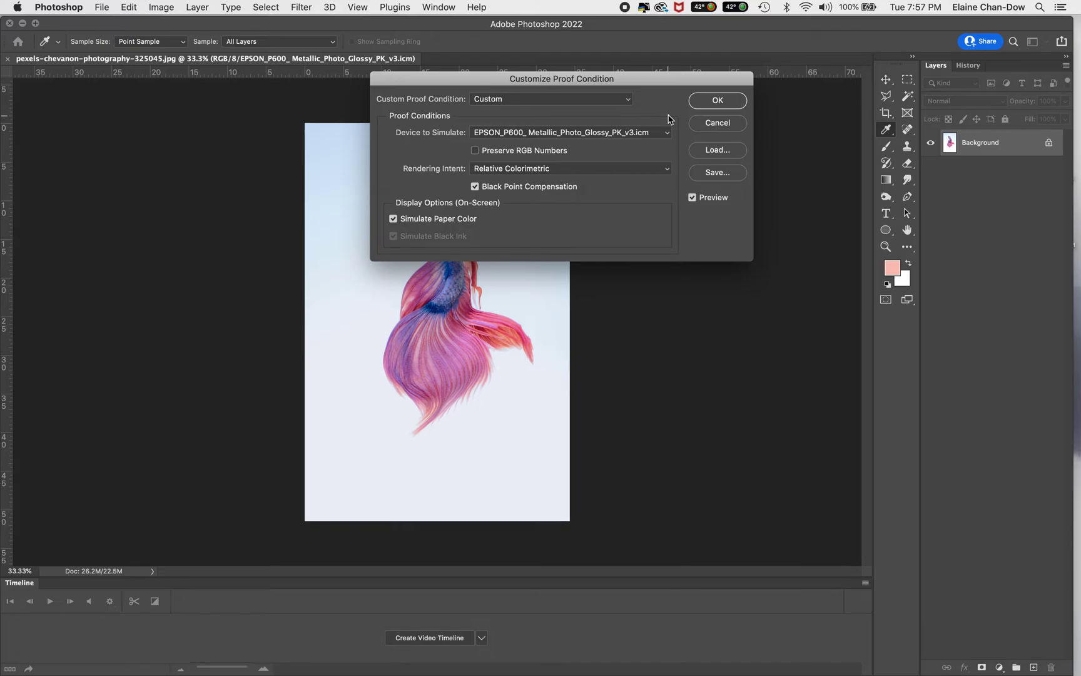
{"action": "left_click", "coordinate": [392, 219]}
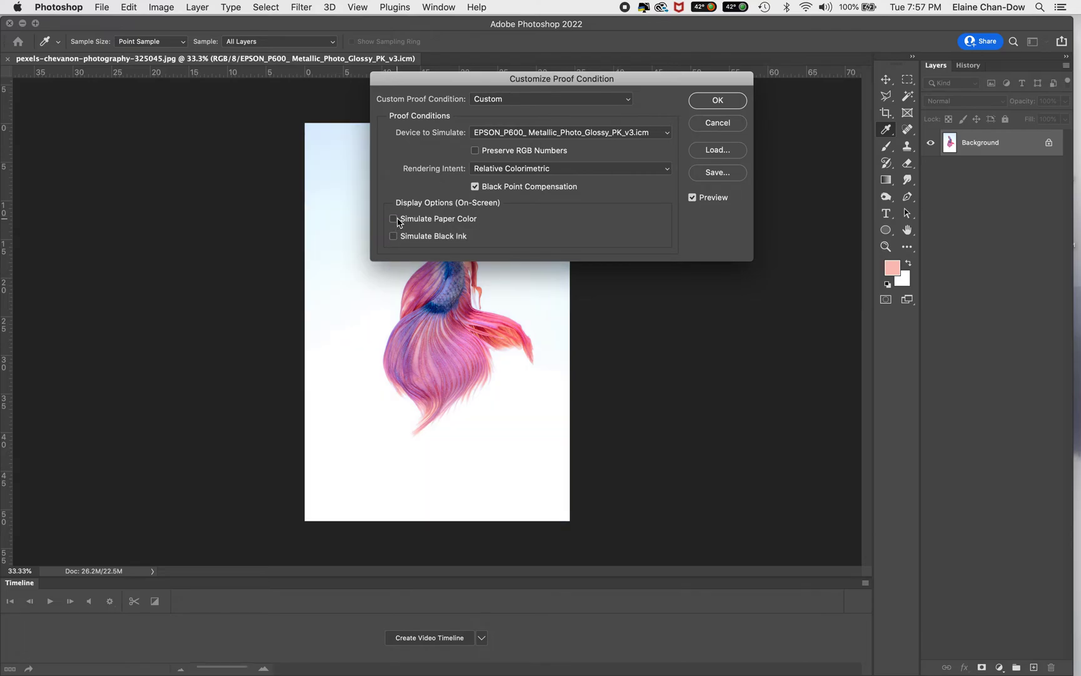
{"action": "left_click", "coordinate": [392, 237]}
{"action": "left_click", "coordinate": [393, 218]}
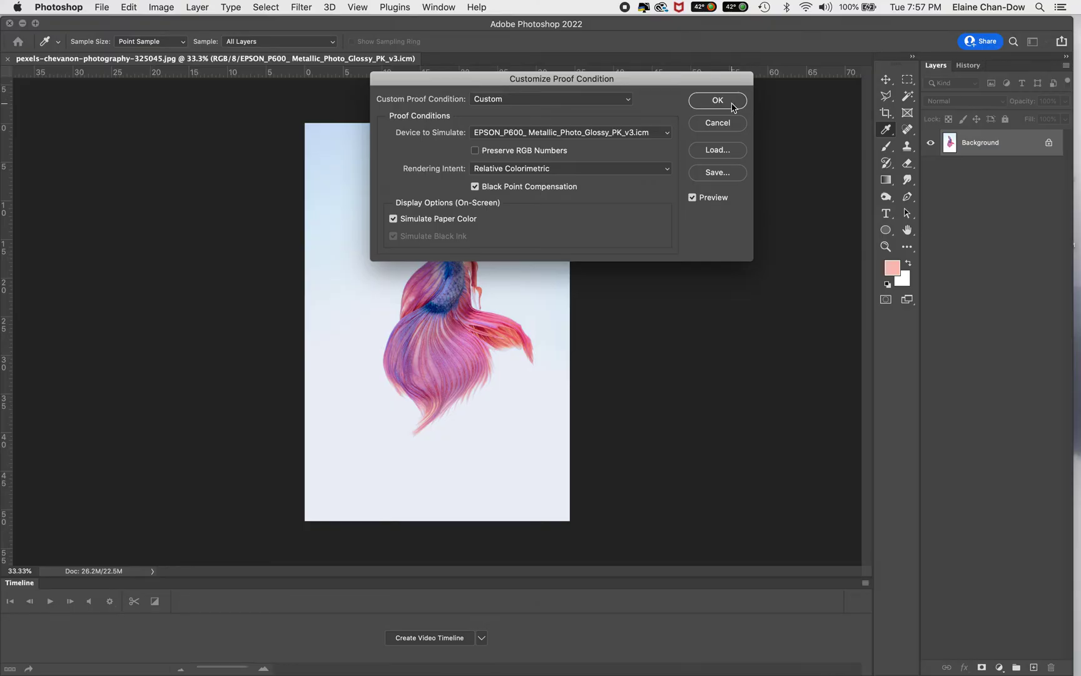
{"action": "left_click", "coordinate": [724, 106]}
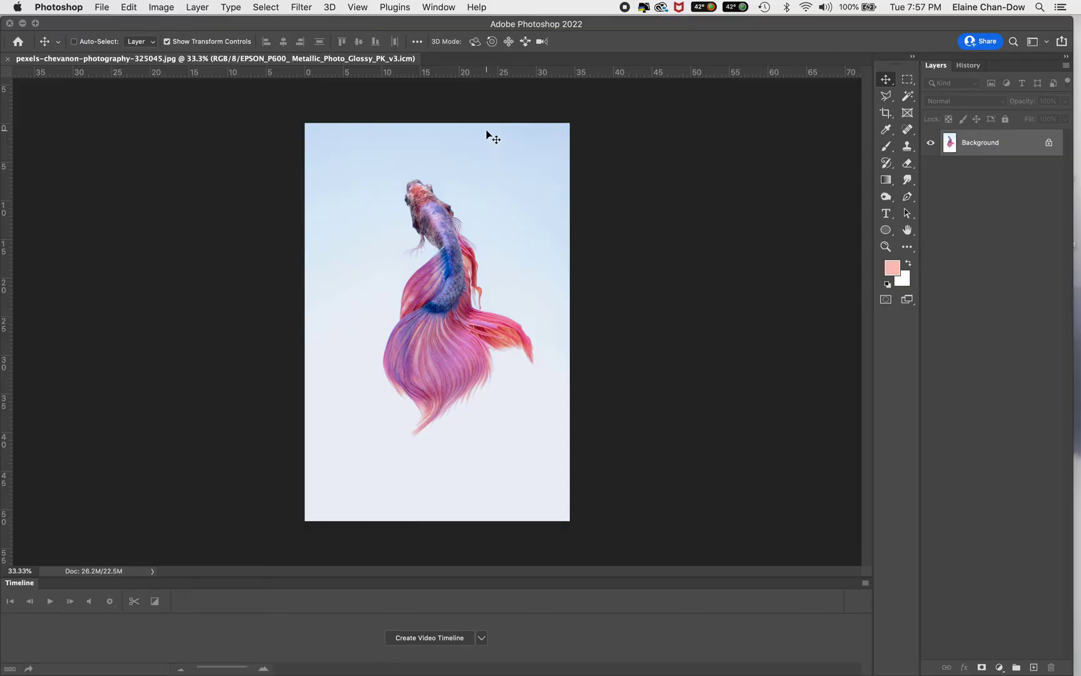
Step: Compare the betta photo with Proof Colors off and on twice, leaving the Epson proof active
{"action": "left_click", "coordinate": [358, 7]}
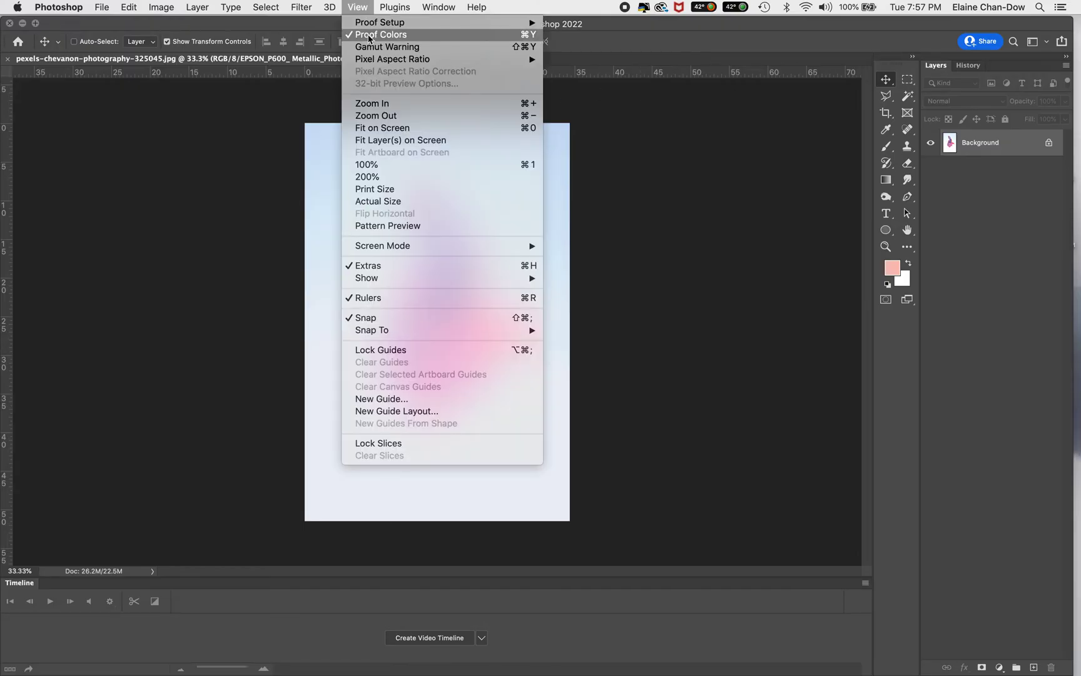
{"action": "left_click", "coordinate": [369, 37]}
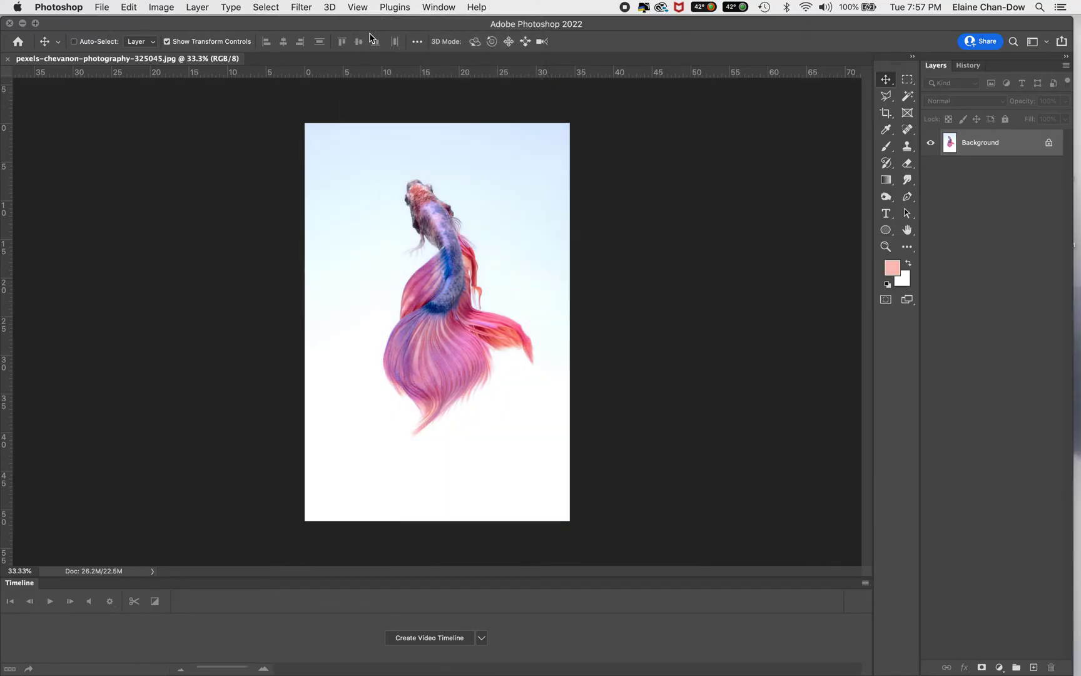
{"action": "left_click", "coordinate": [357, 8]}
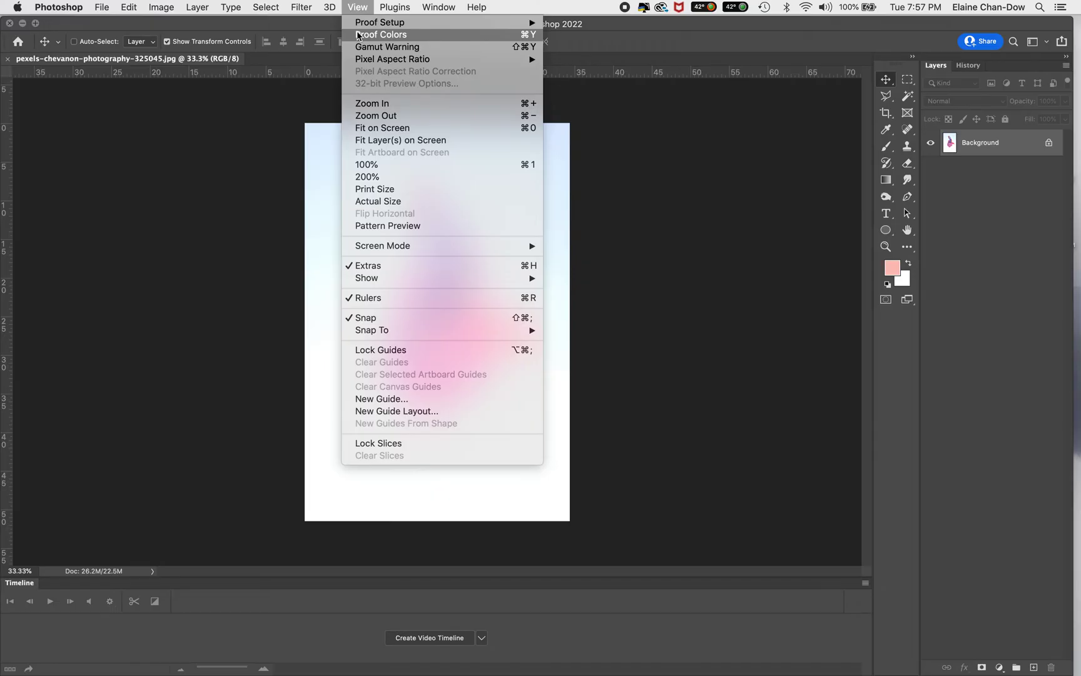
{"action": "left_click", "coordinate": [358, 34]}
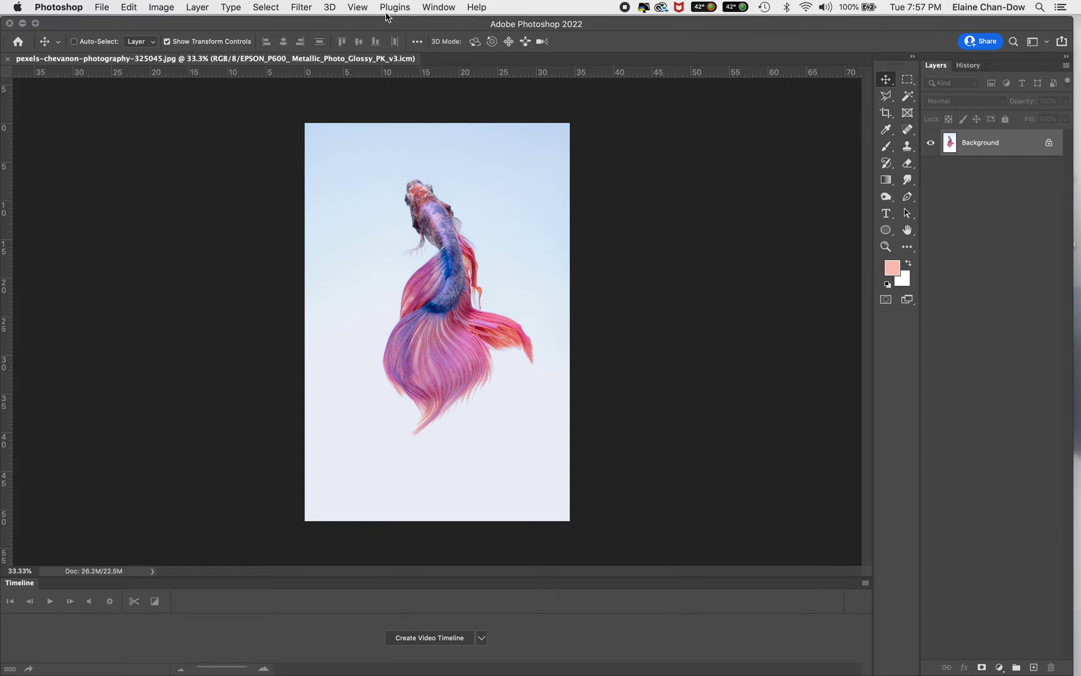
{"action": "left_click", "coordinate": [357, 8]}
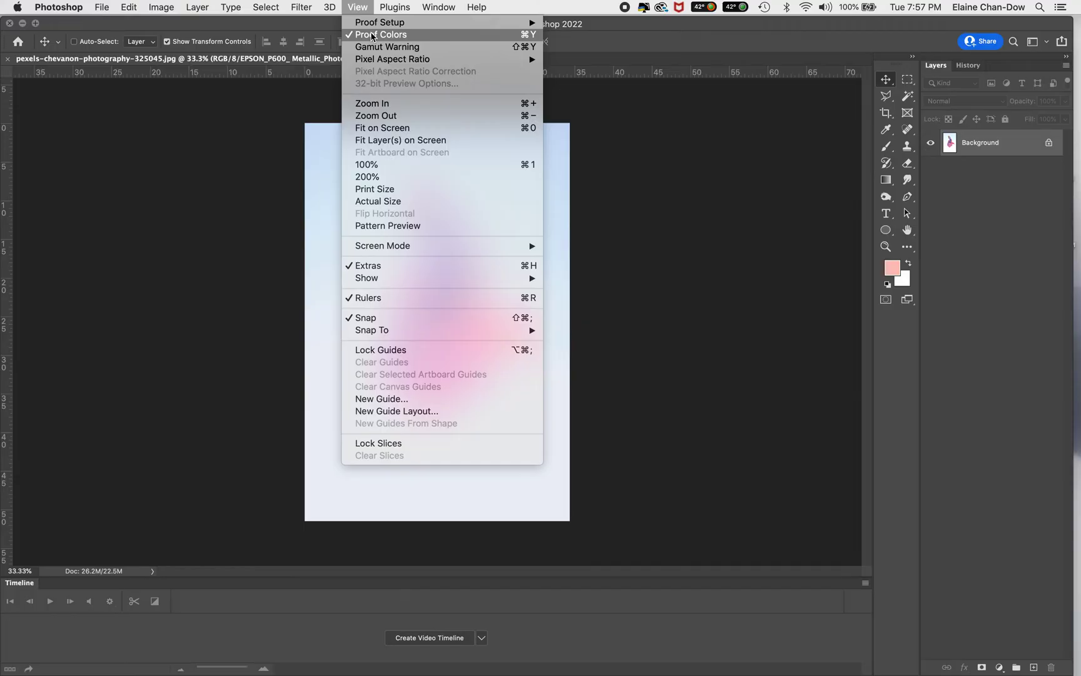
{"action": "left_click", "coordinate": [372, 35]}
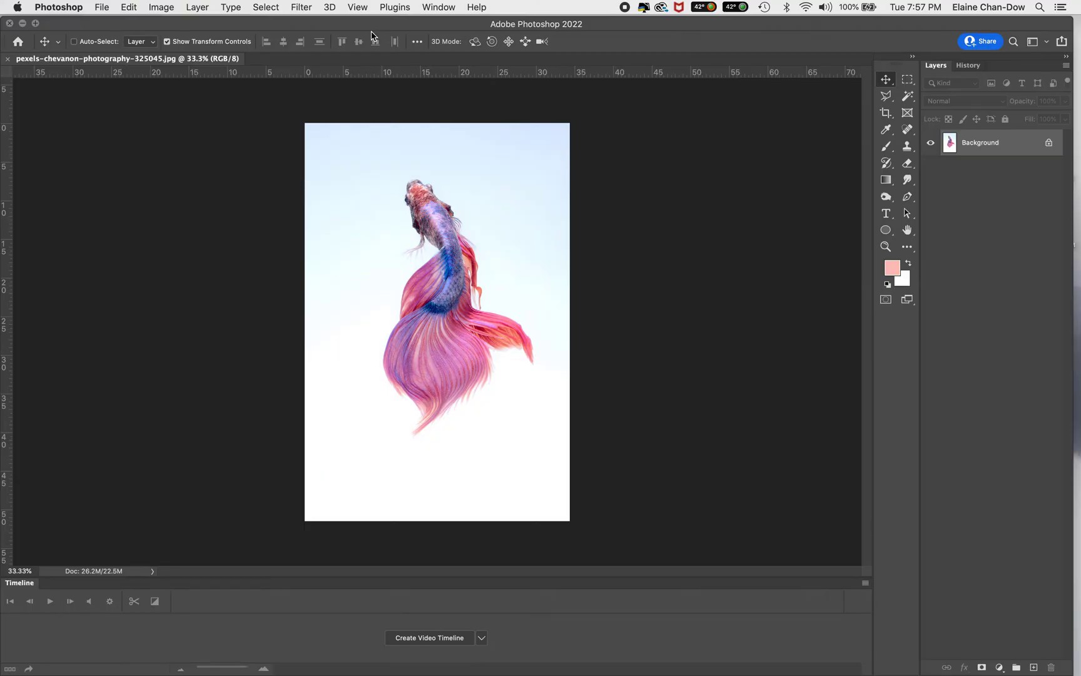
{"action": "left_click", "coordinate": [358, 7]}
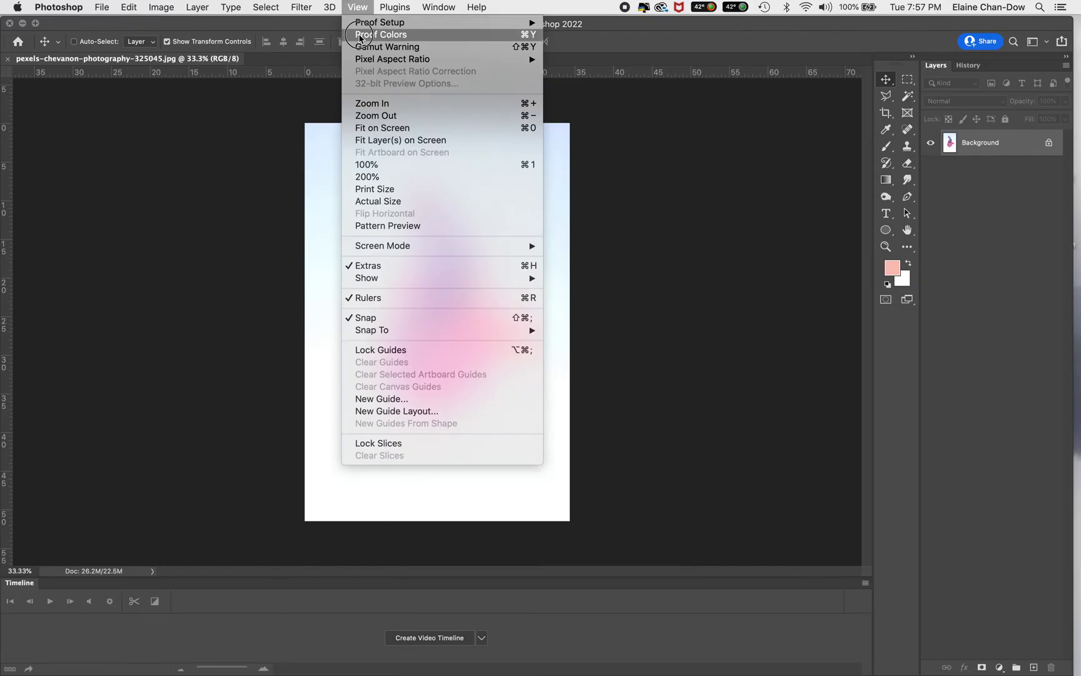
{"action": "left_click", "coordinate": [360, 37]}
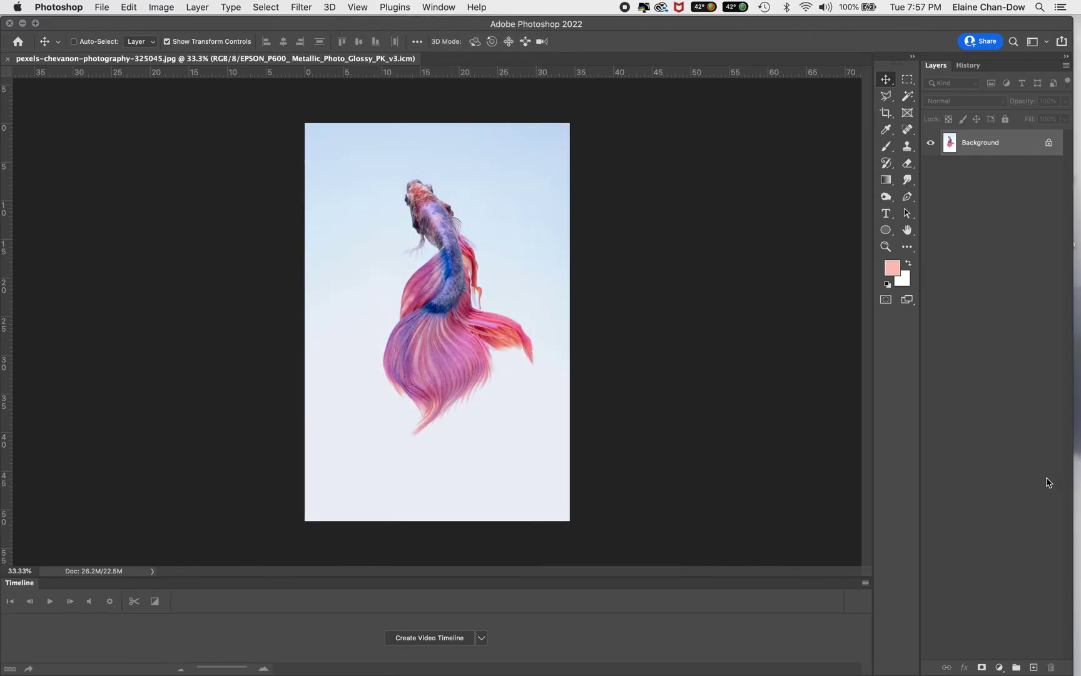
{"action": "left_click", "coordinate": [1000, 669]}
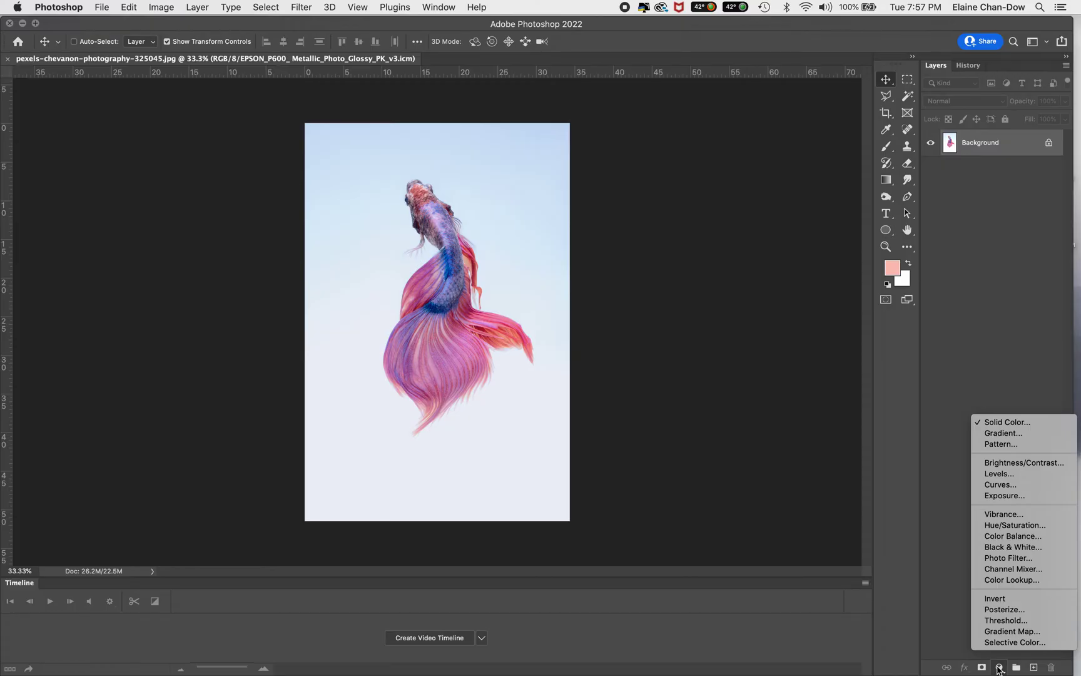
Step: Add a Brightness/Contrast adjustment layer with brightness 11 and contrast 7
{"action": "left_click", "coordinate": [1009, 461]}
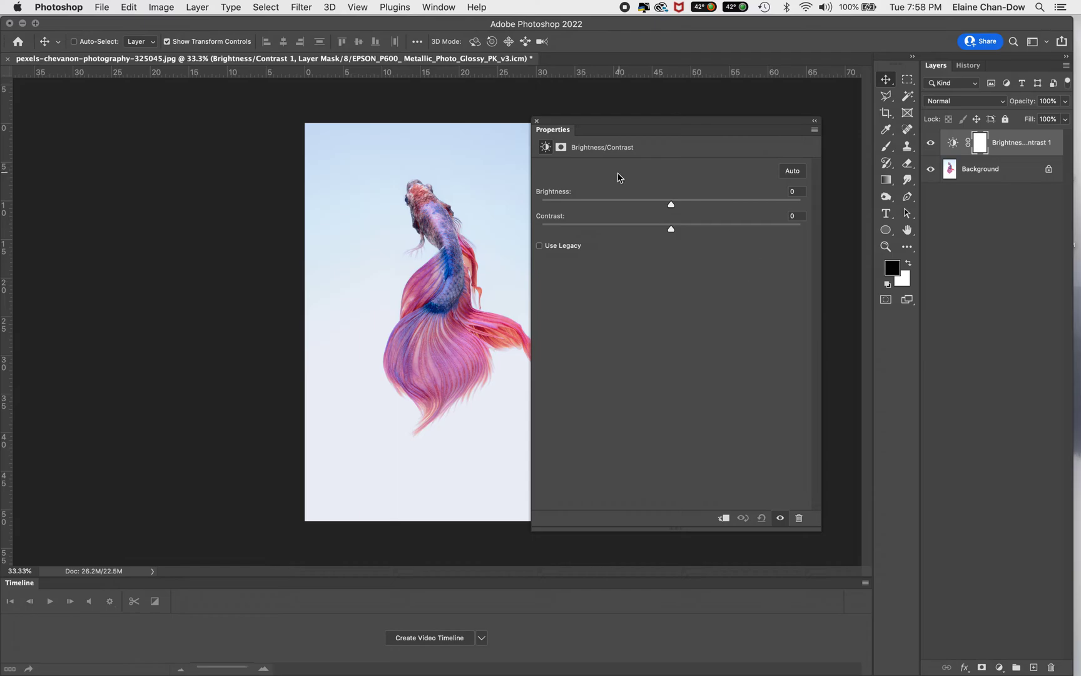
{"action": "left_click_drag", "start_coordinate": [672, 206], "coordinate": [682, 205]}
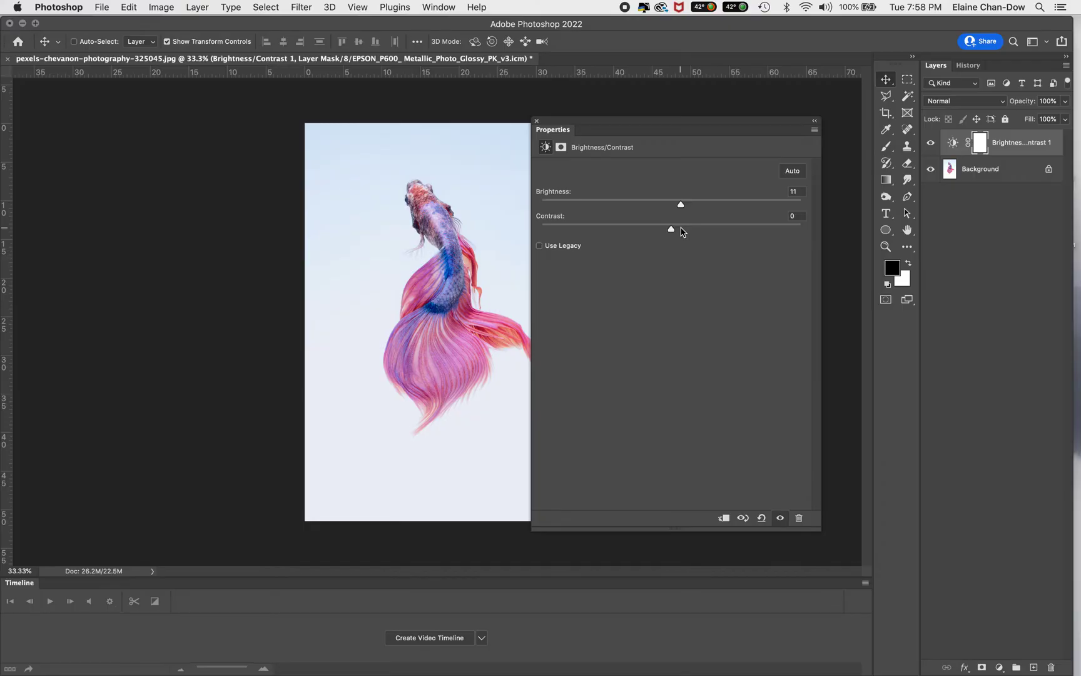
{"action": "left_click", "coordinate": [679, 231]}
{"action": "left_click", "coordinate": [537, 123]}
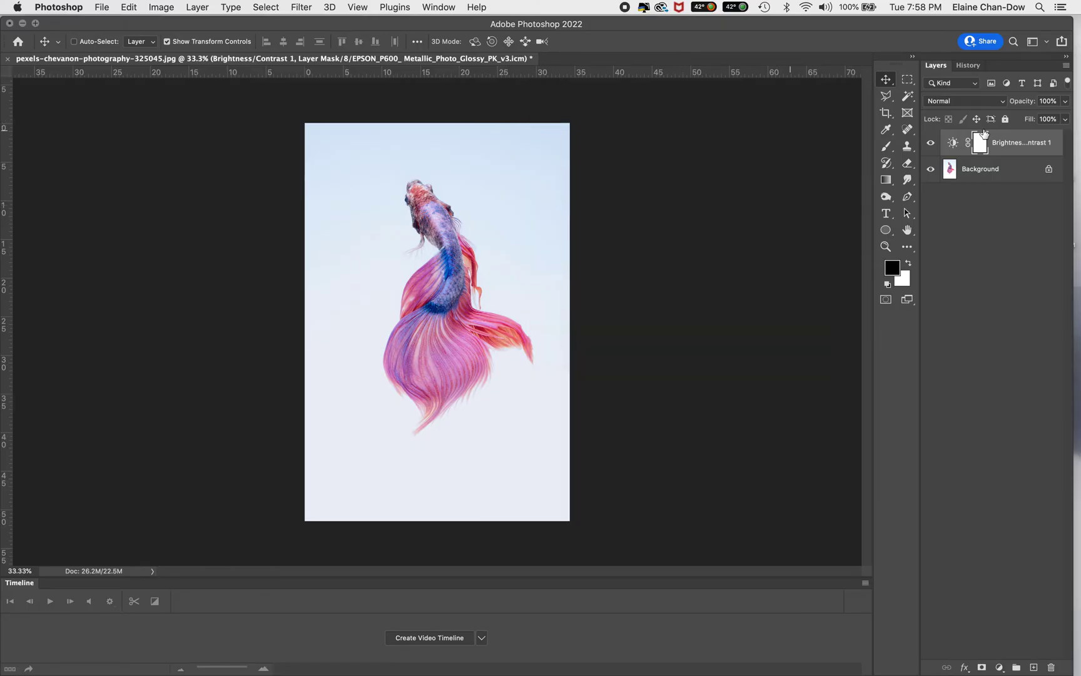
Step: Create a group named Soft-Proof, move Brightness/Contrast 1 into it and collapse it
{"action": "left_click", "coordinate": [1016, 668]}
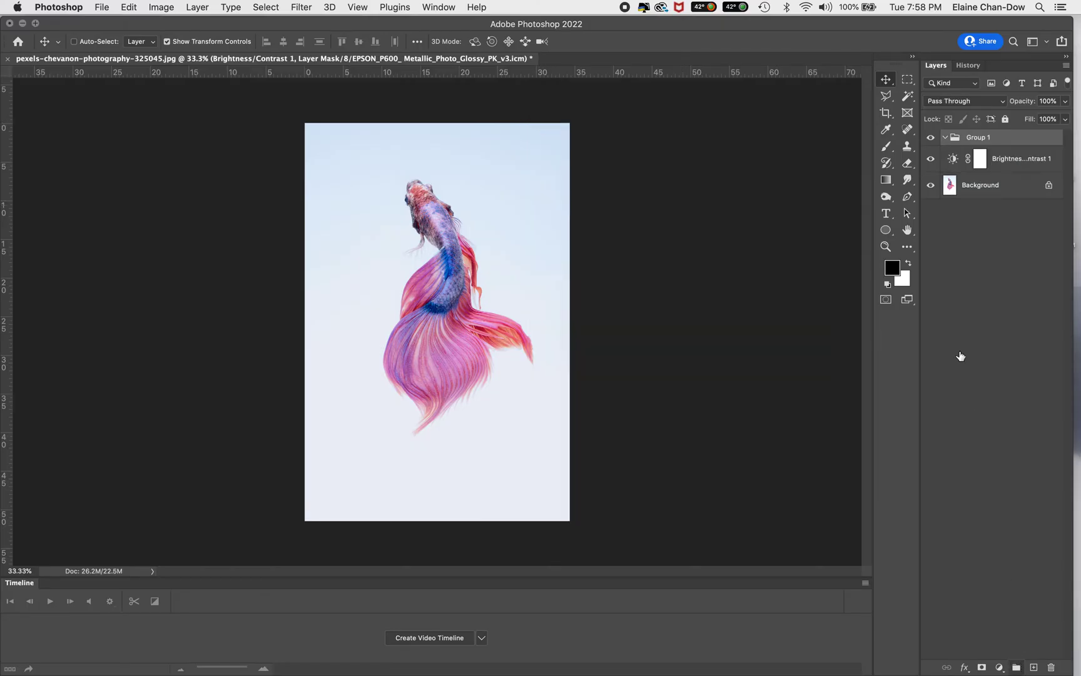
{"action": "double_click", "coordinate": [978, 137]}
{"action": "type", "text": "Soft"}
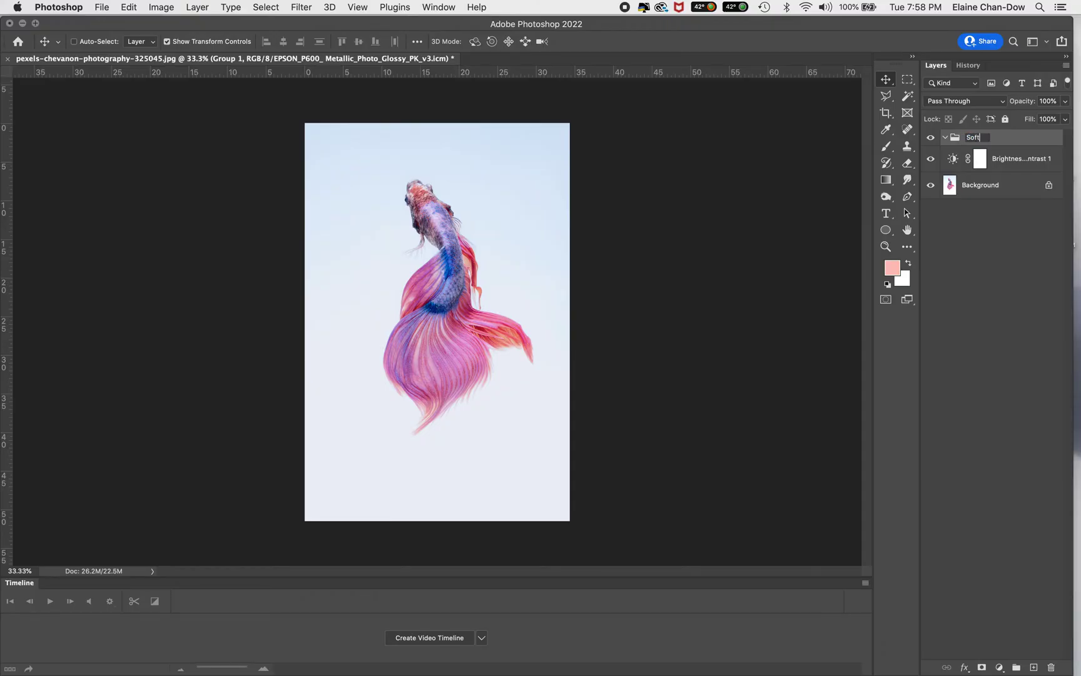
{"action": "type", "text": "-Proof"}
{"action": "key", "text": "Return"}
{"action": "left_click", "coordinate": [1007, 160]}
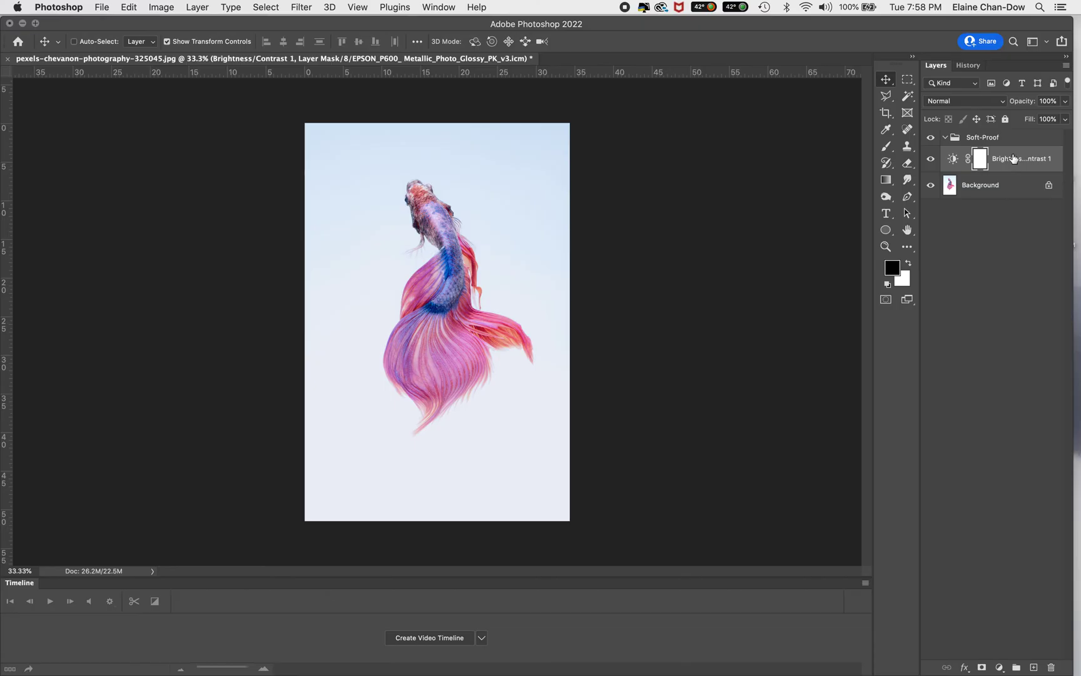
{"action": "left_click_drag", "start_coordinate": [1014, 159], "coordinate": [1014, 138]}
{"action": "left_click", "coordinate": [946, 138]}
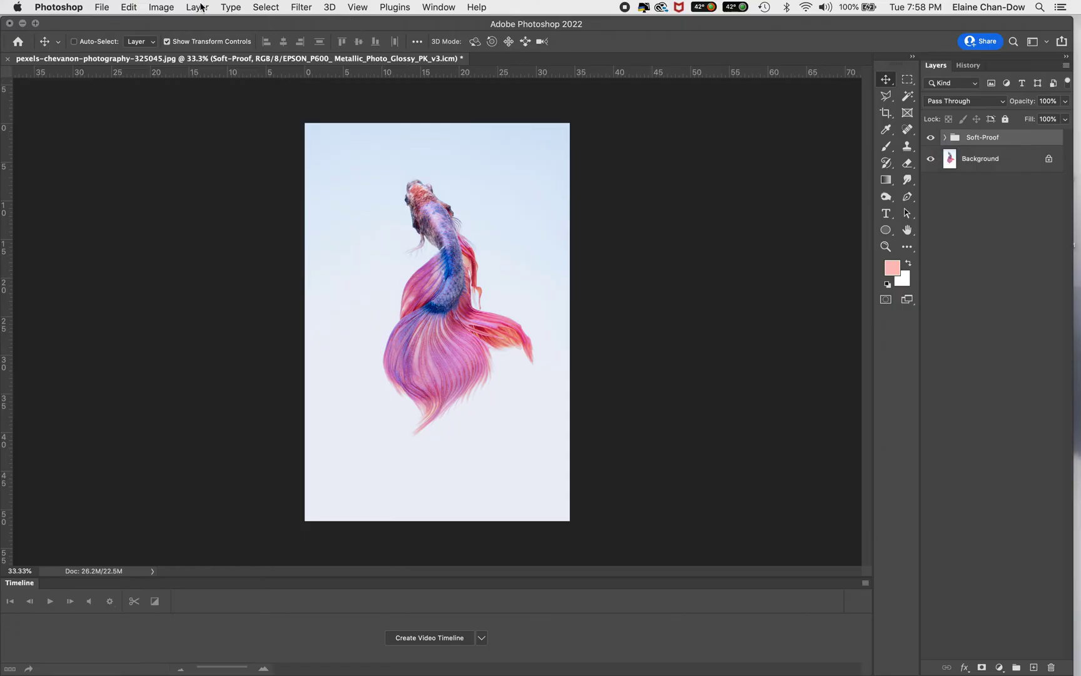
Step: Preview with the Soft-Proof group hidden and Proof Colors off, then restore both and expand the group
{"action": "left_click", "coordinate": [931, 139]}
{"action": "left_click", "coordinate": [358, 6]}
{"action": "left_click", "coordinate": [380, 35]}
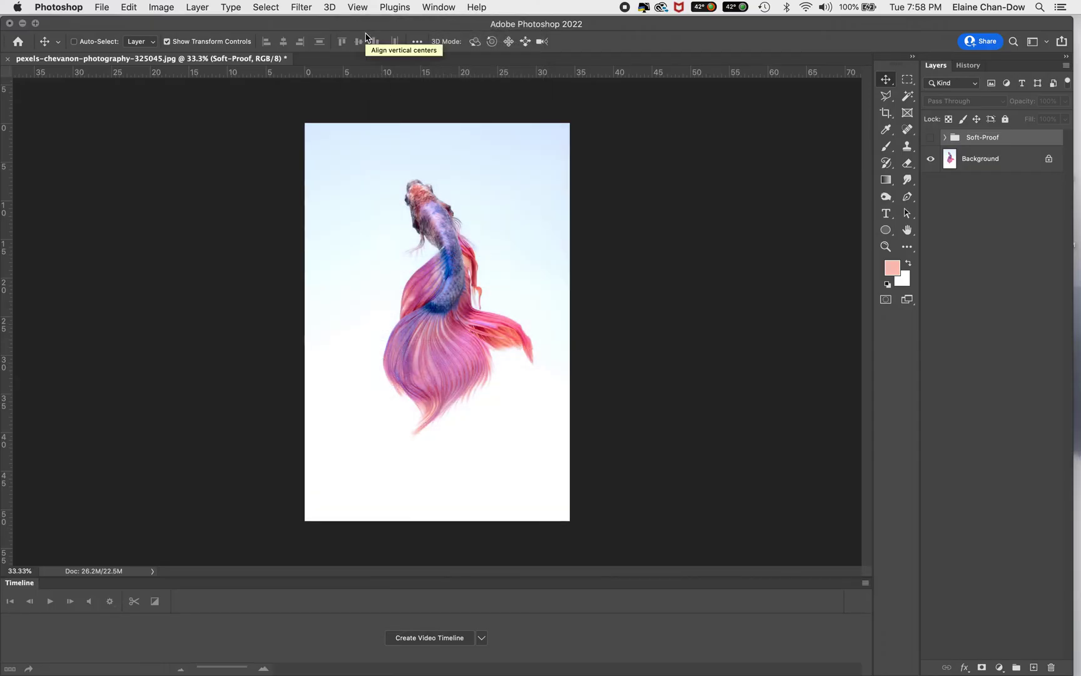
{"action": "left_click", "coordinate": [364, 12]}
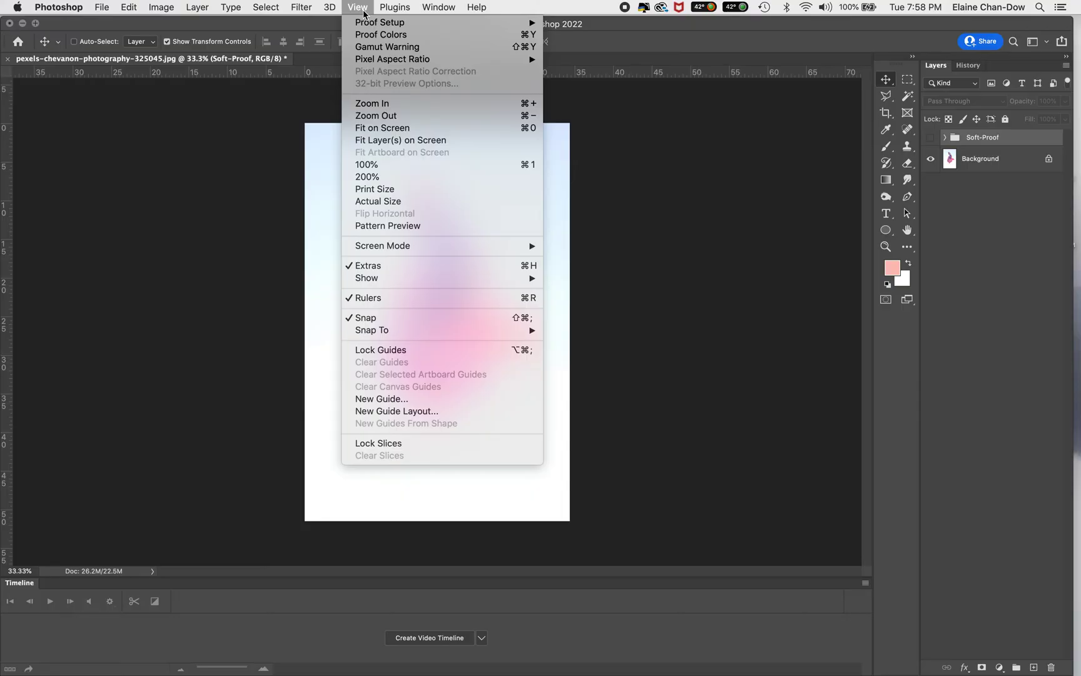
{"action": "left_click", "coordinate": [366, 35]}
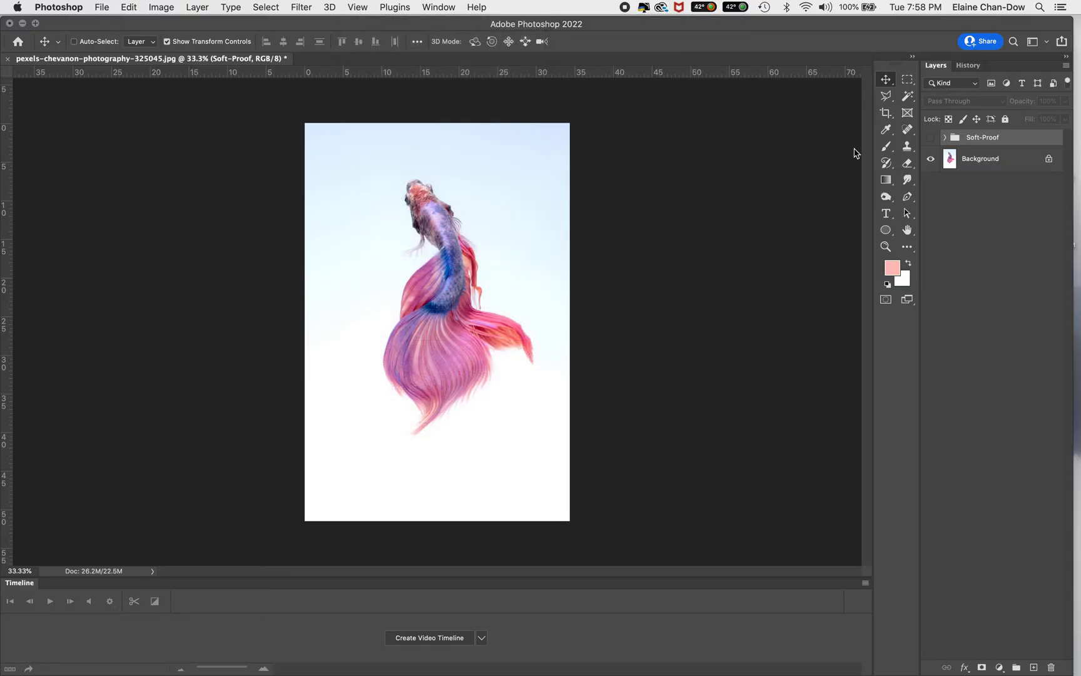
{"action": "left_click", "coordinate": [931, 138]}
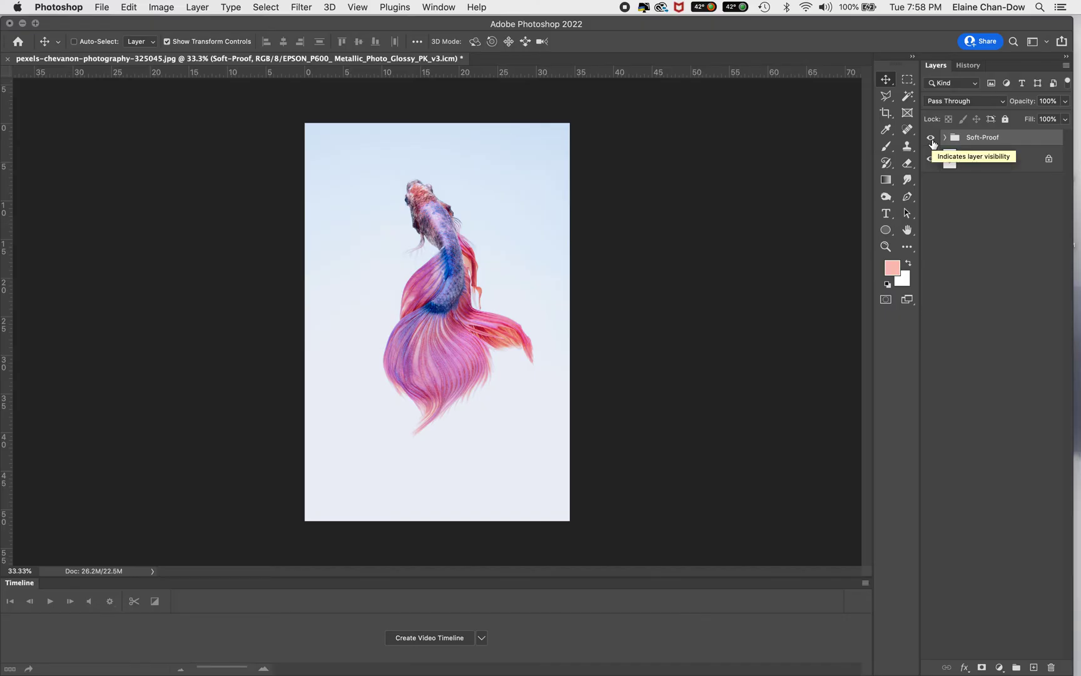
{"action": "left_click", "coordinate": [946, 138]}
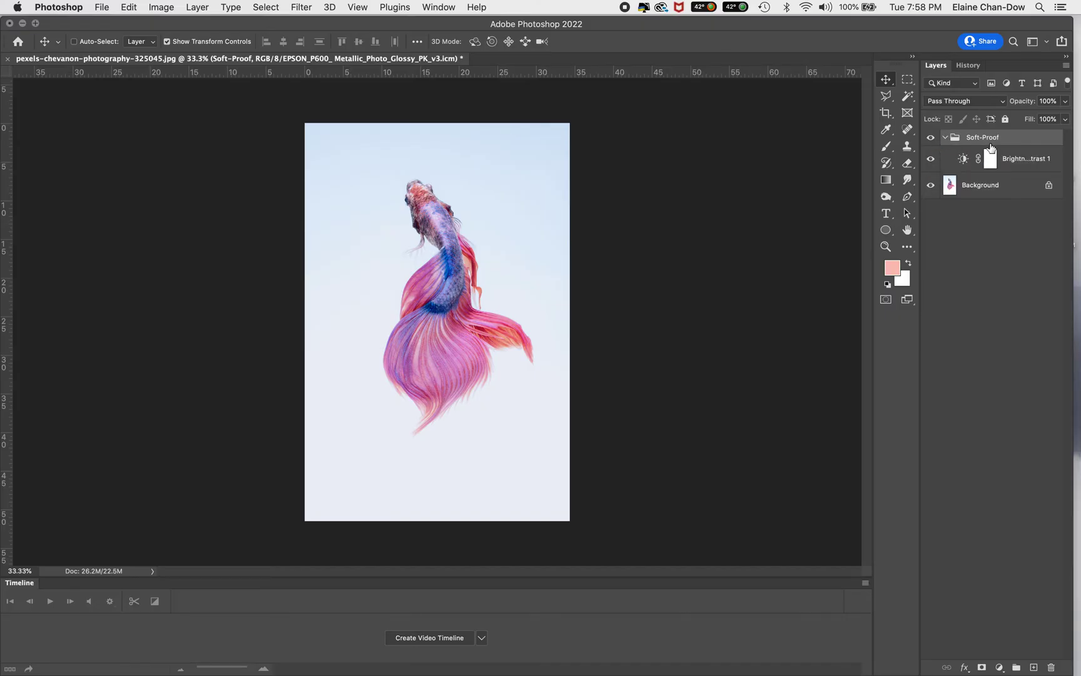
{"action": "left_click", "coordinate": [1001, 667]}
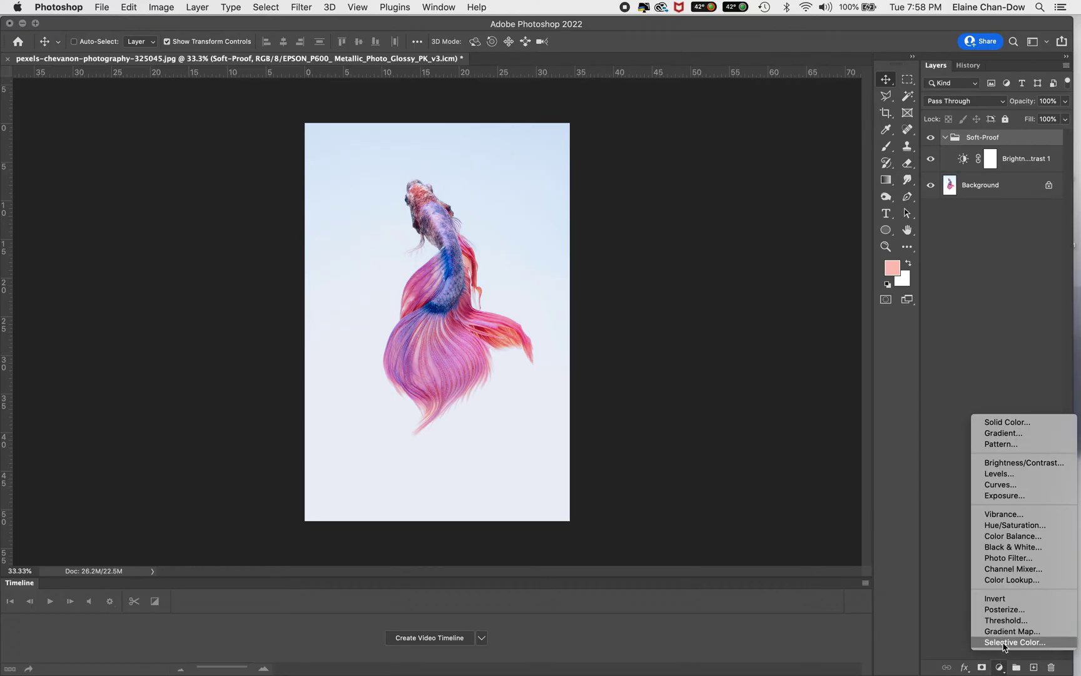
Step: Add a Photo Filter layer with Warming Filter (85) at 25% density, then hide the group to compare
{"action": "left_click", "coordinate": [1010, 558]}
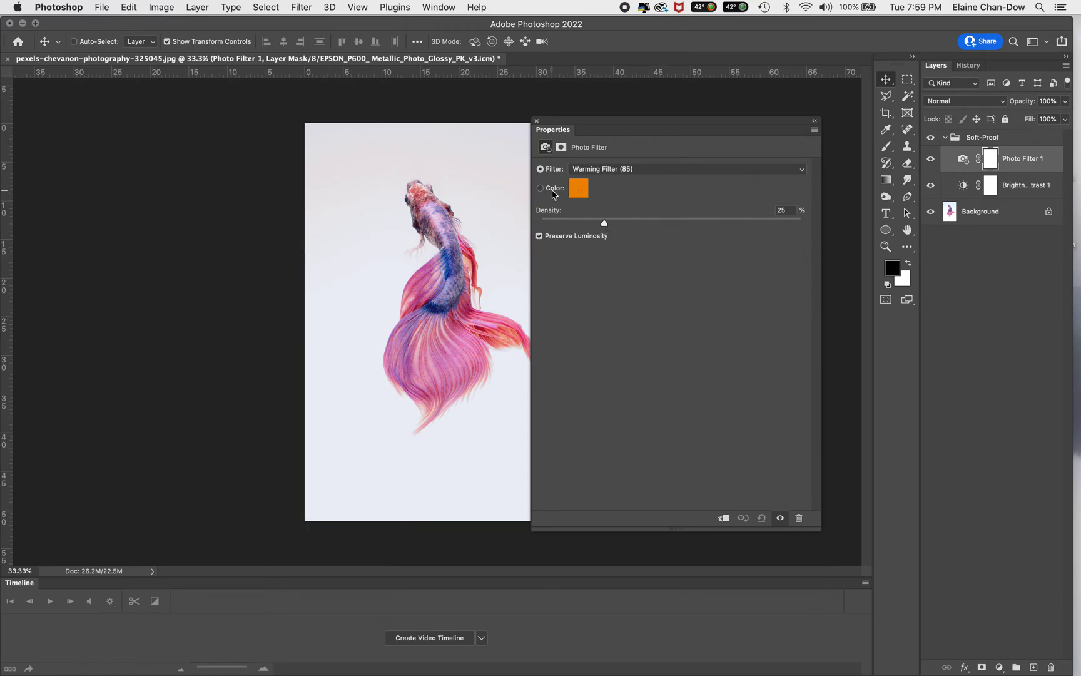
{"action": "left_click", "coordinate": [537, 122]}
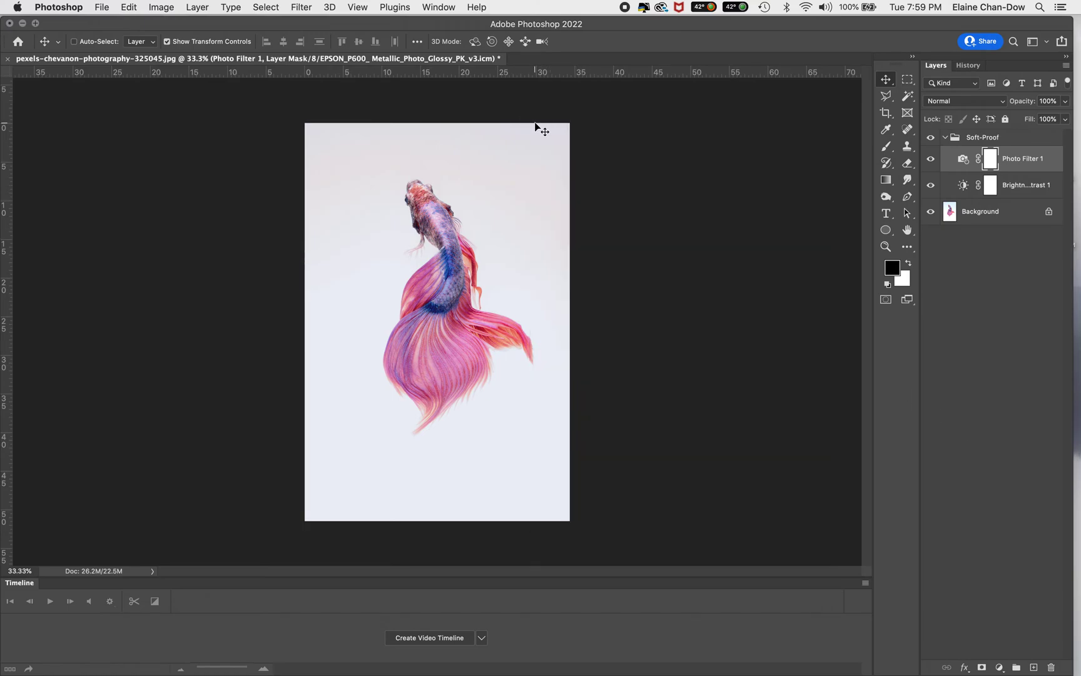
{"action": "left_click", "coordinate": [930, 138]}
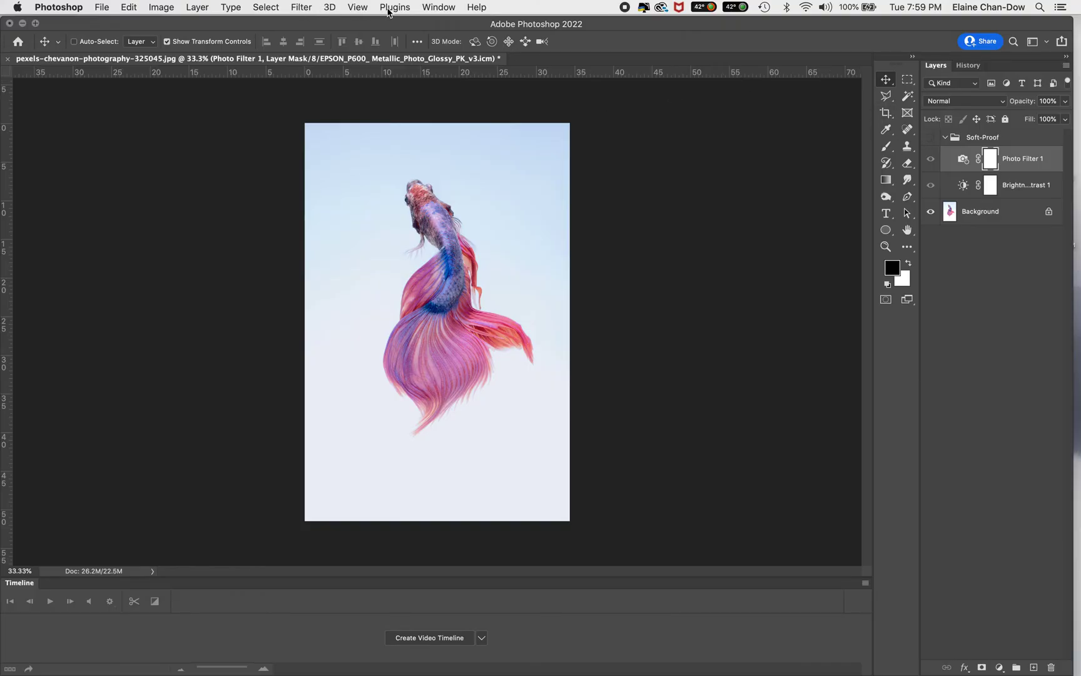
{"action": "left_click", "coordinate": [359, 9]}
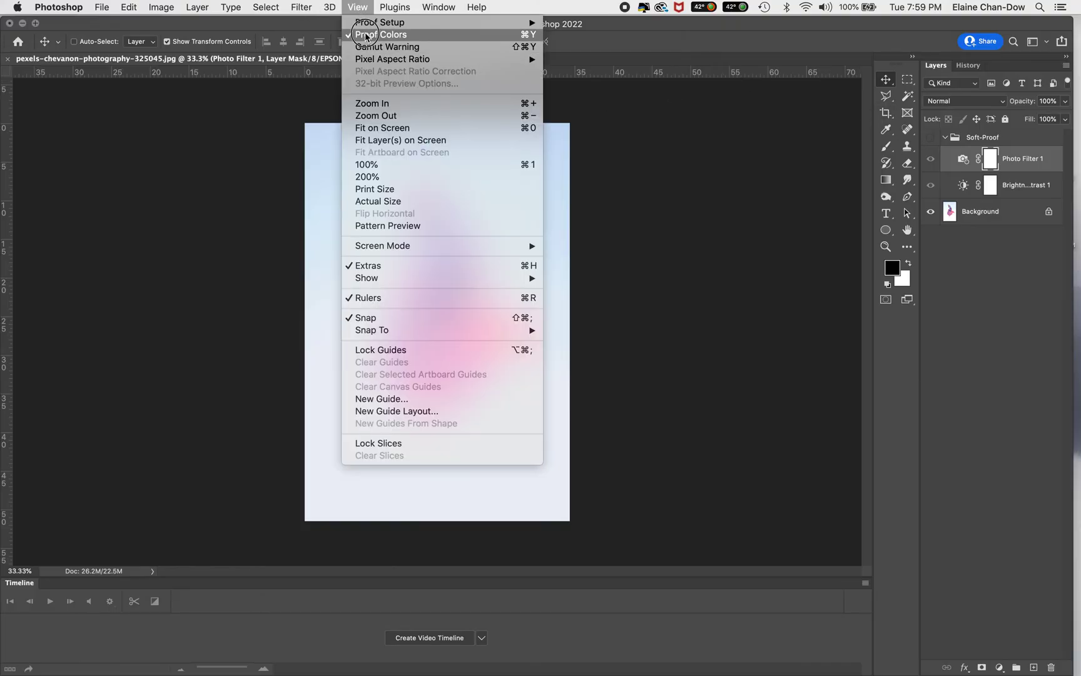
{"action": "left_click", "coordinate": [380, 35]}
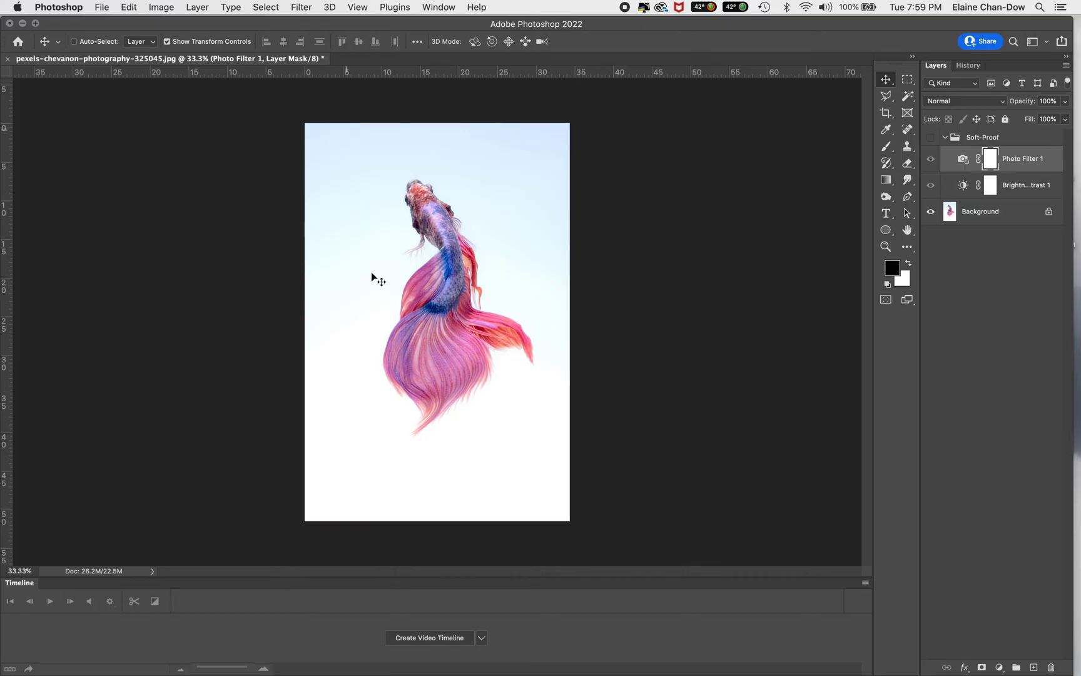
{"action": "left_click", "coordinate": [357, 7]}
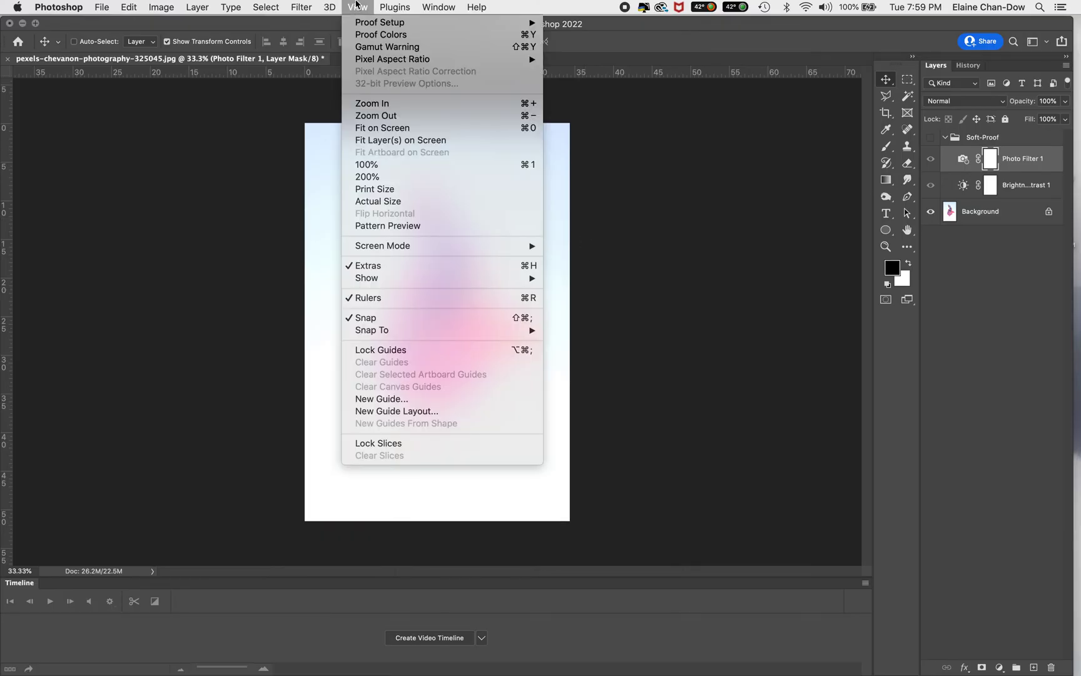
{"action": "left_click", "coordinate": [381, 34]}
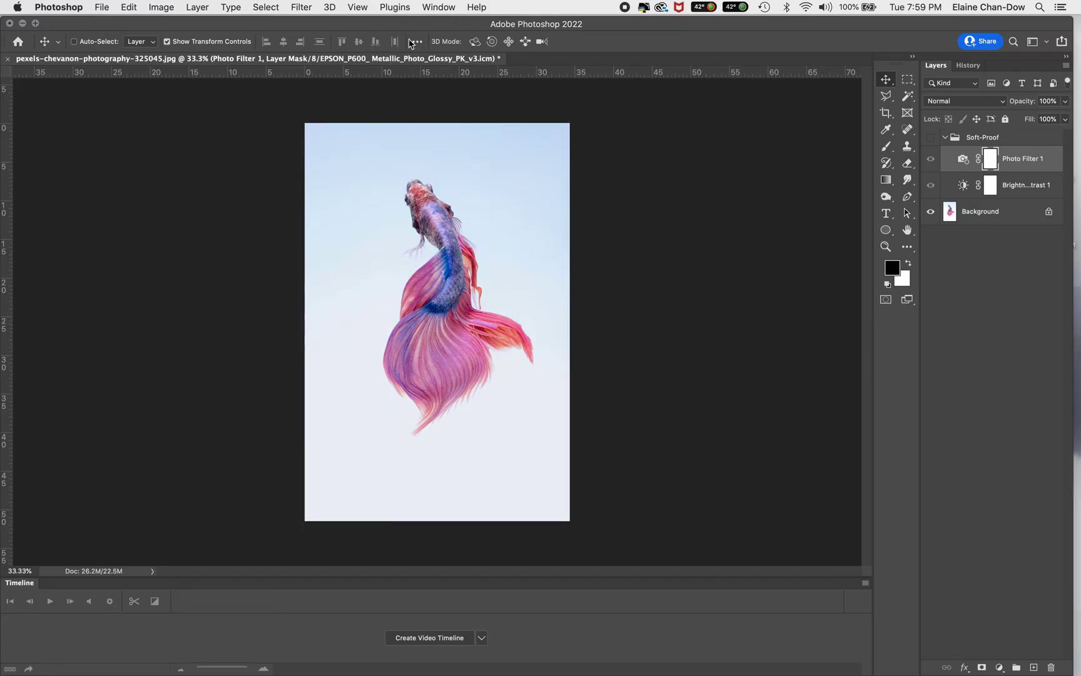
{"action": "left_click", "coordinate": [931, 137]}
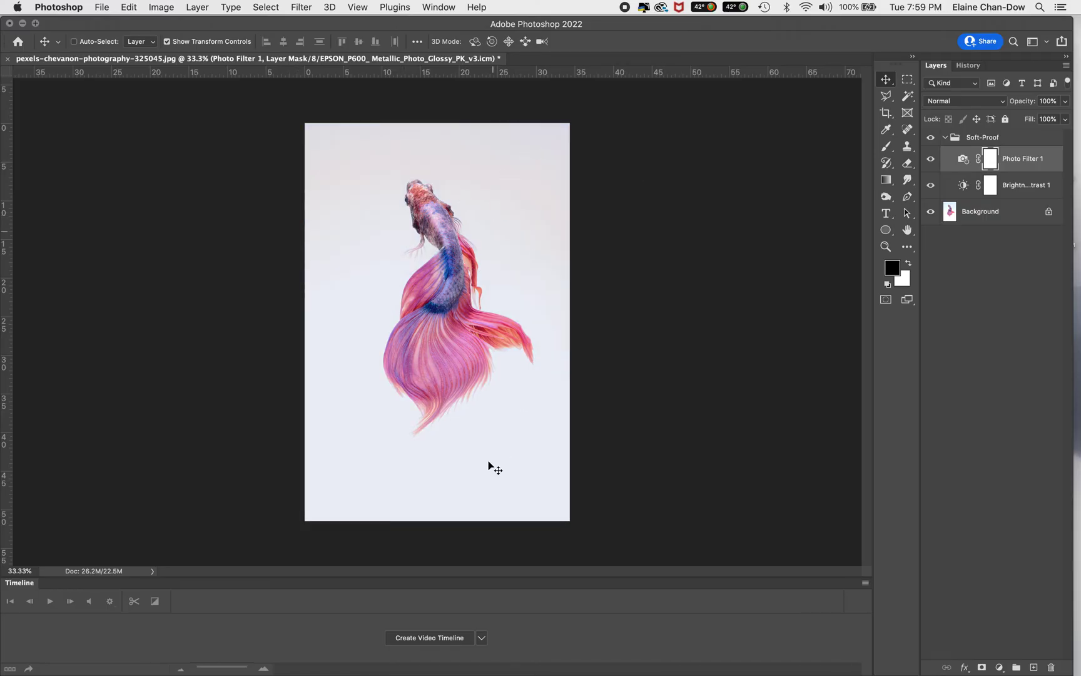
{"action": "left_click", "coordinate": [929, 161]}
{"action": "left_click", "coordinate": [930, 161]}
Step: Lower the Photo Filter 1 layer's opacity to 35%
{"action": "left_click", "coordinate": [964, 159]}
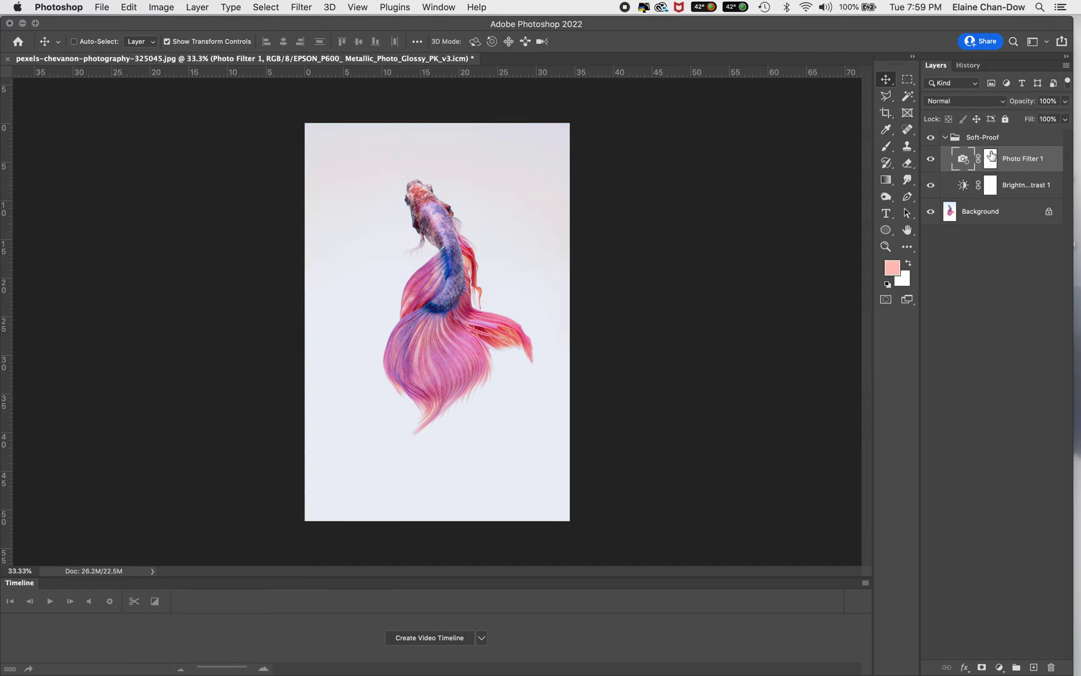
{"action": "left_click", "coordinate": [1064, 101]}
{"action": "left_click_drag", "start_coordinate": [1063, 118], "coordinate": [1031, 118]}
{"action": "left_click_drag", "start_coordinate": [1028, 119], "coordinate": [1025, 118]}
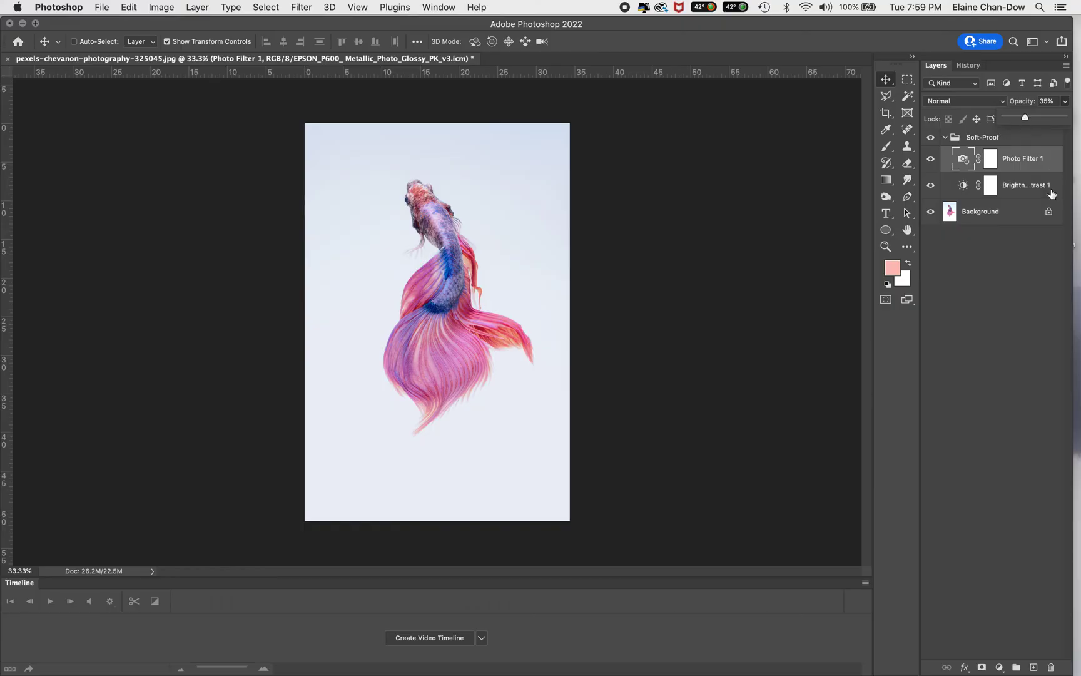
{"action": "left_click", "coordinate": [981, 372]}
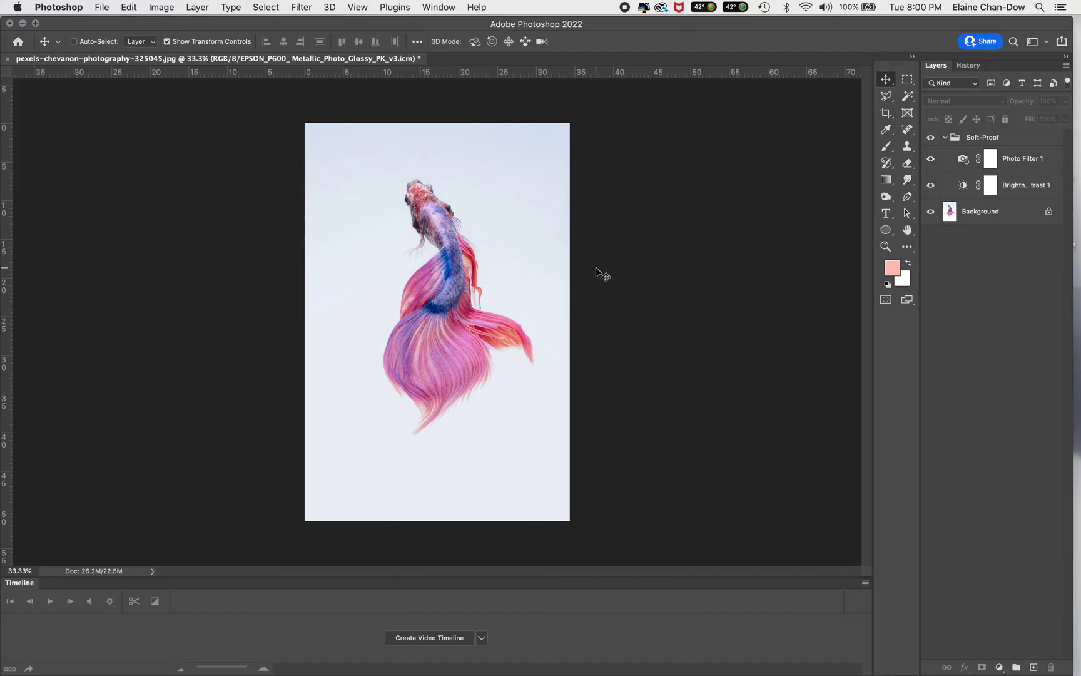
{"action": "double_click", "coordinate": [1026, 185]}
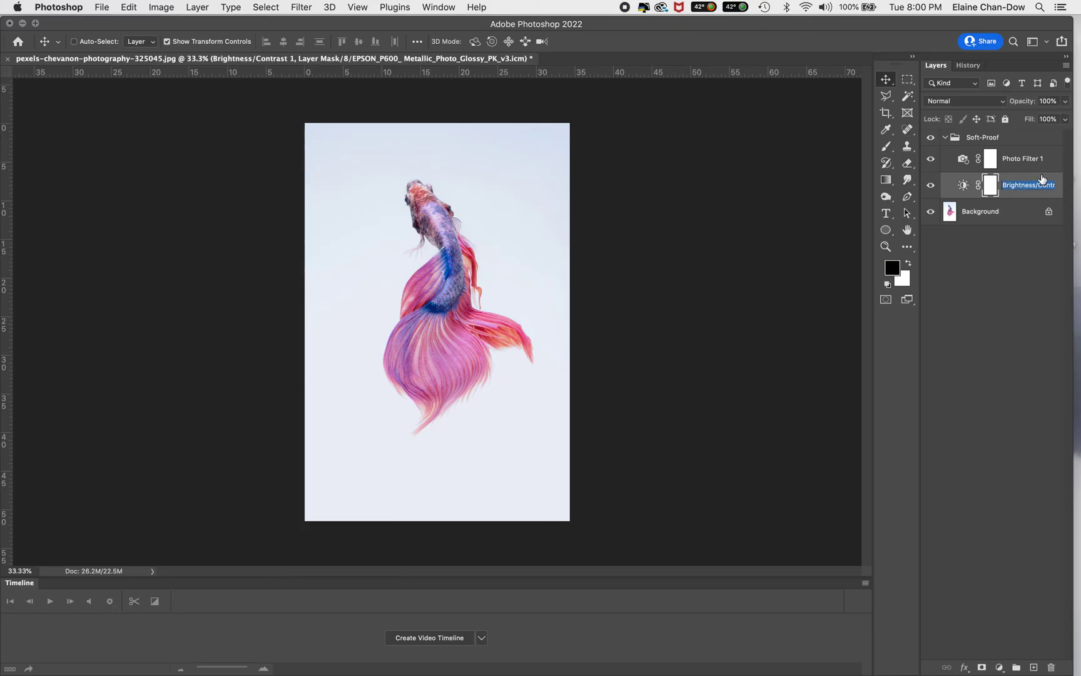
{"action": "key", "text": "Return"}
{"action": "double_click", "coordinate": [1044, 185]}
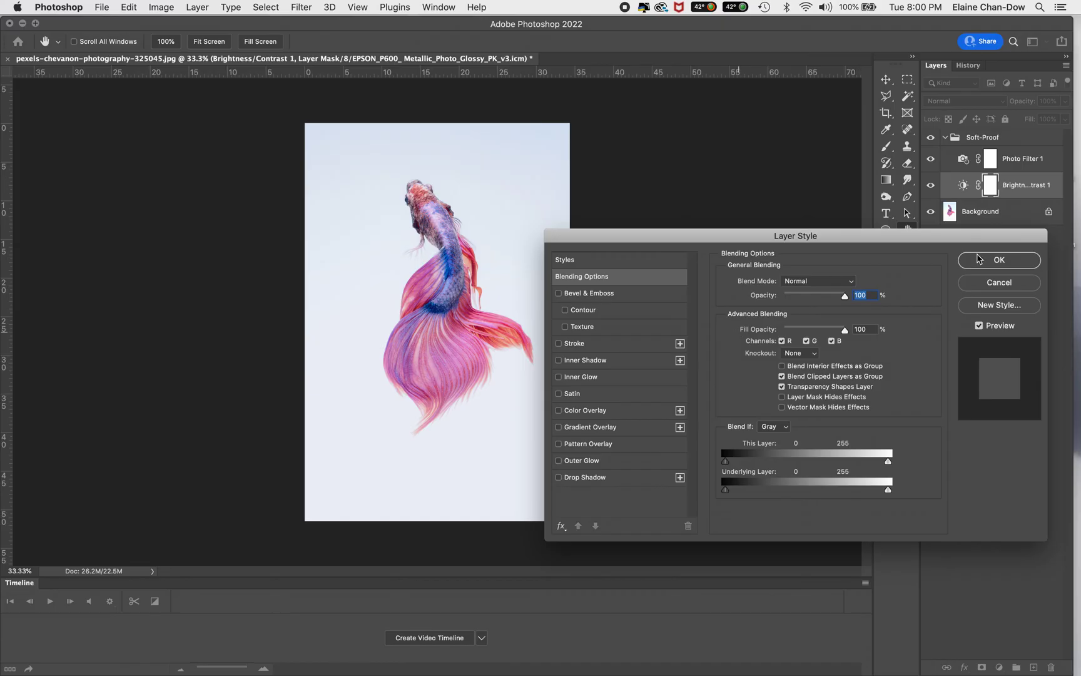
{"action": "left_click", "coordinate": [995, 282]}
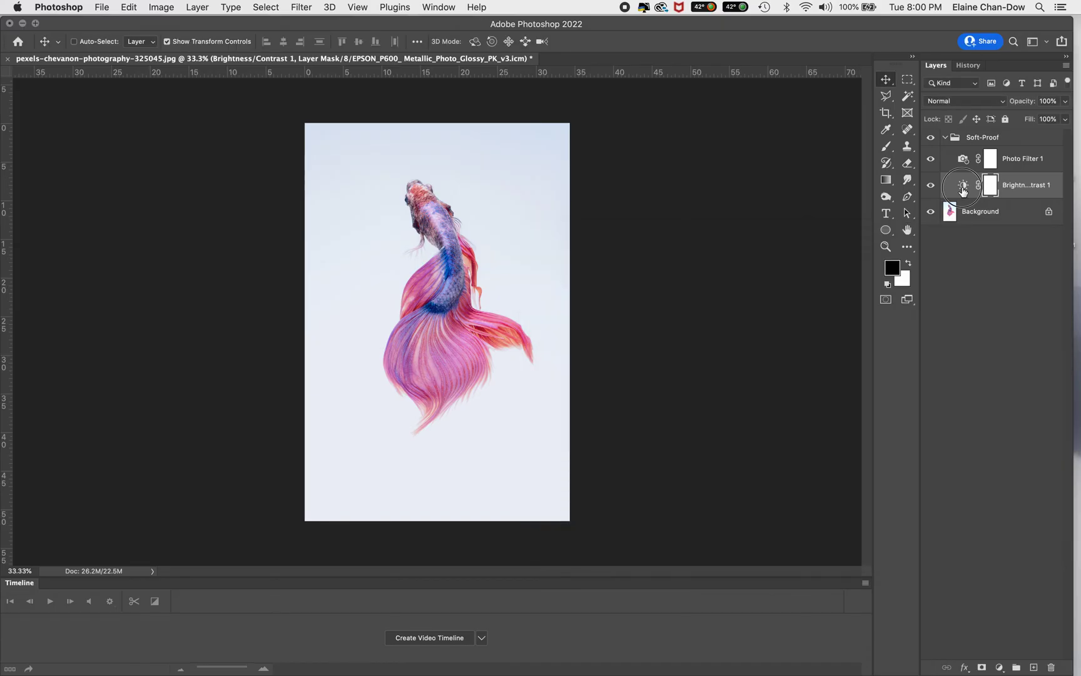
{"action": "left_click", "coordinate": [962, 185]}
{"action": "double_click", "coordinate": [961, 187]}
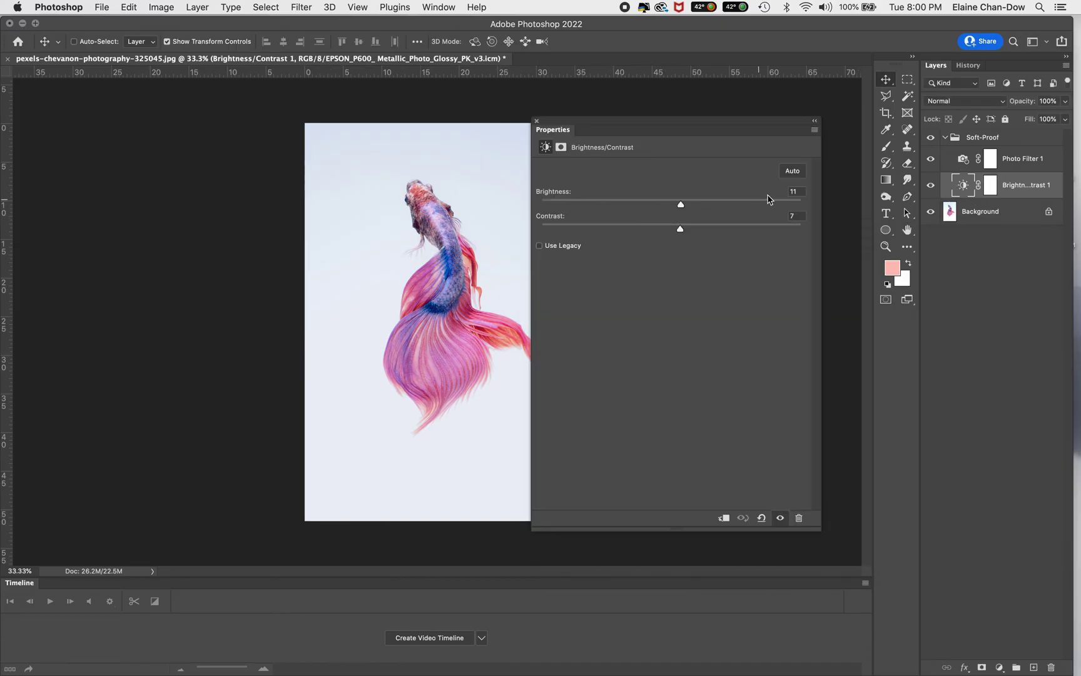
{"action": "left_click", "coordinate": [537, 122]}
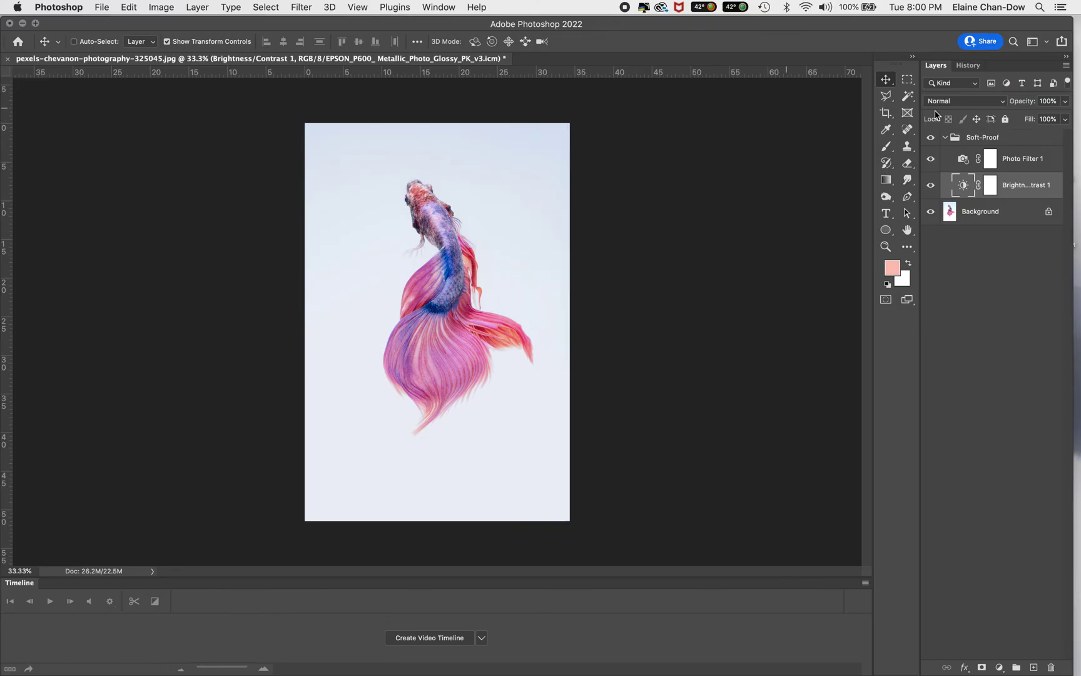
{"action": "left_click", "coordinate": [1021, 160]}
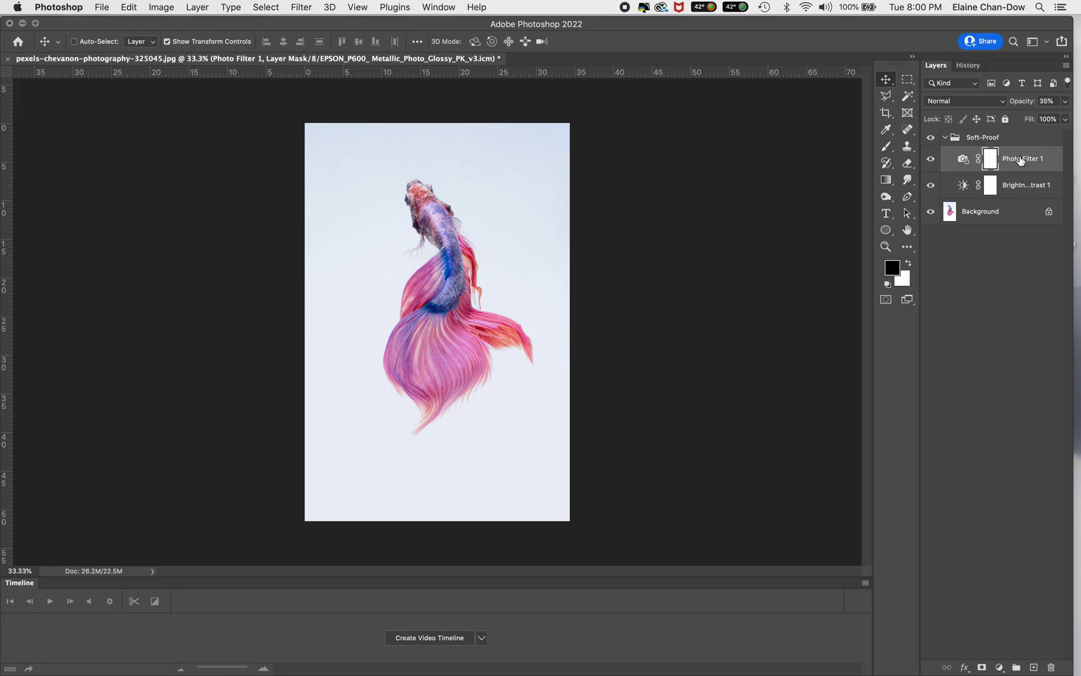